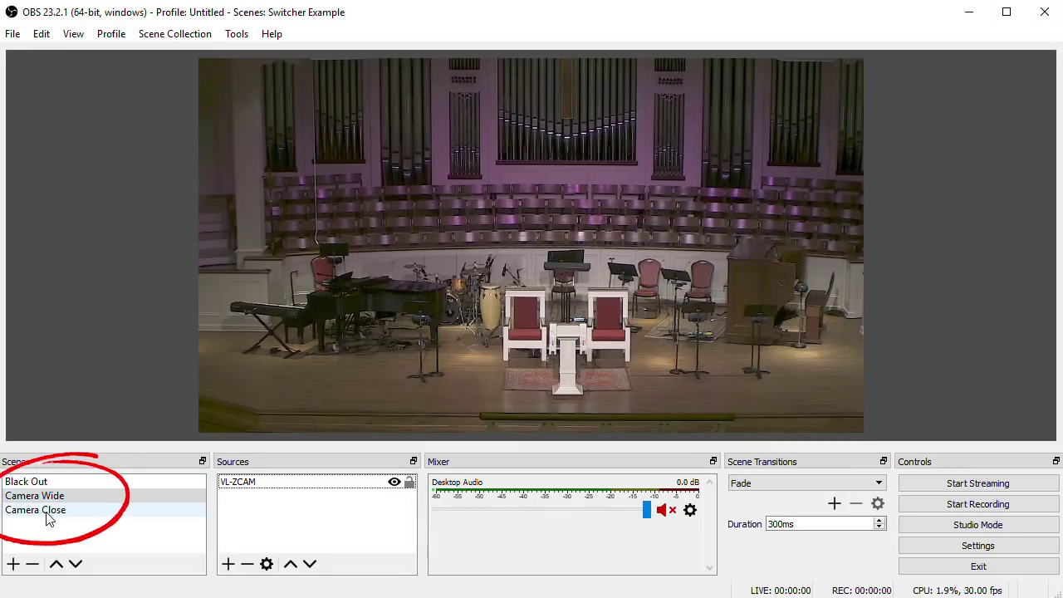
- Add an Image source to the Camera Wide scene showing the BallastMedia - 1.png logo
left_click(46, 511)
left_click(48, 497)
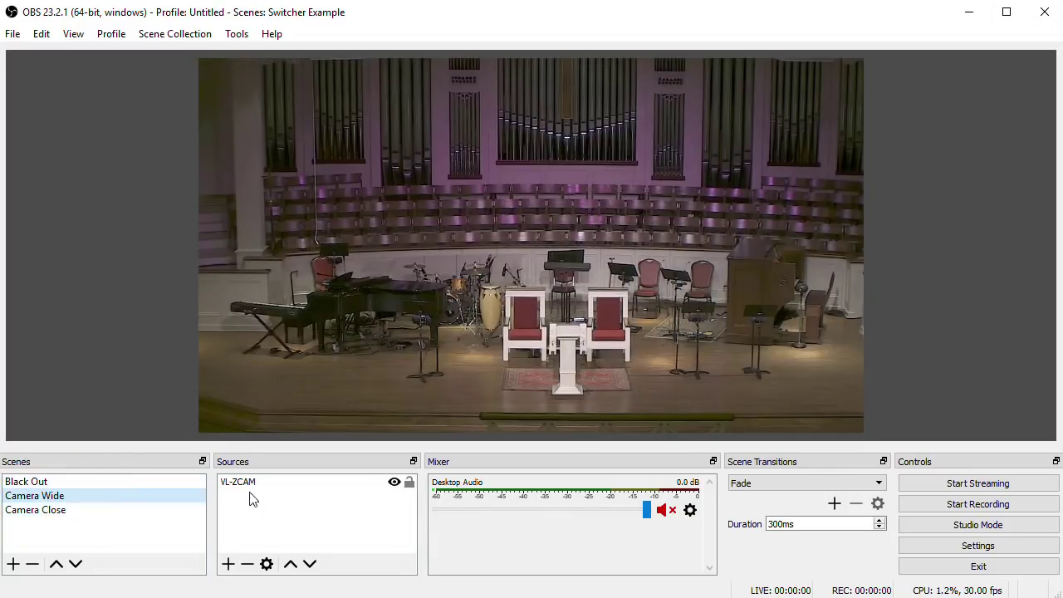
left_click(226, 563)
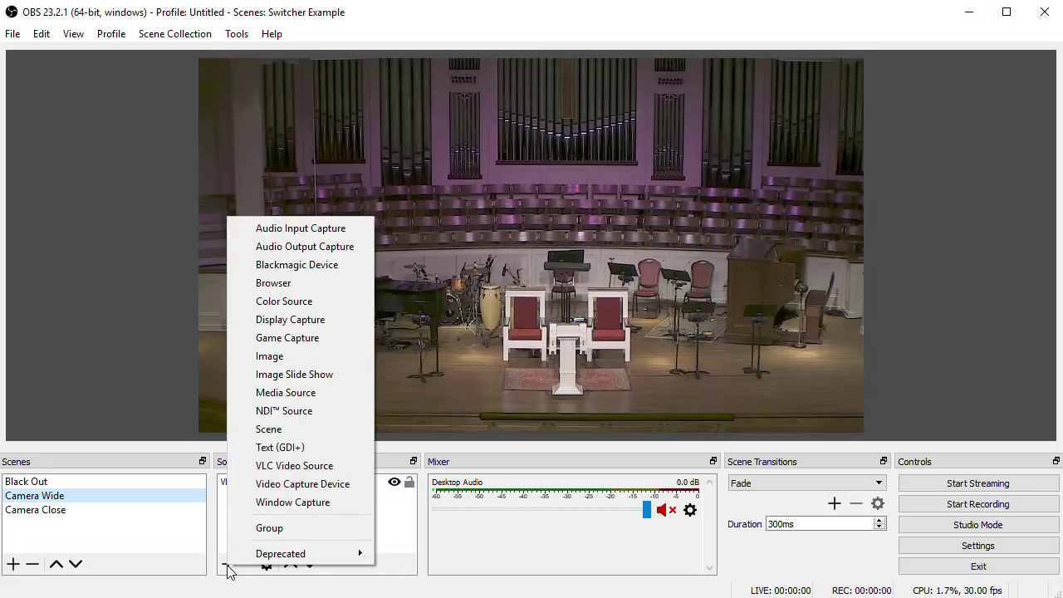
left_click(283, 358)
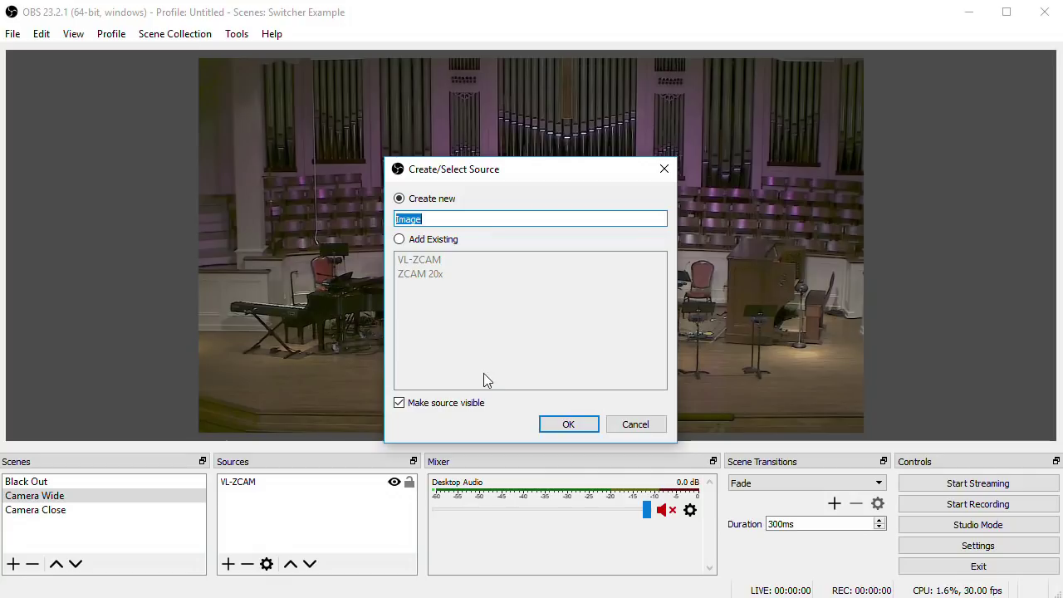
left_click(567, 426)
left_click(799, 449)
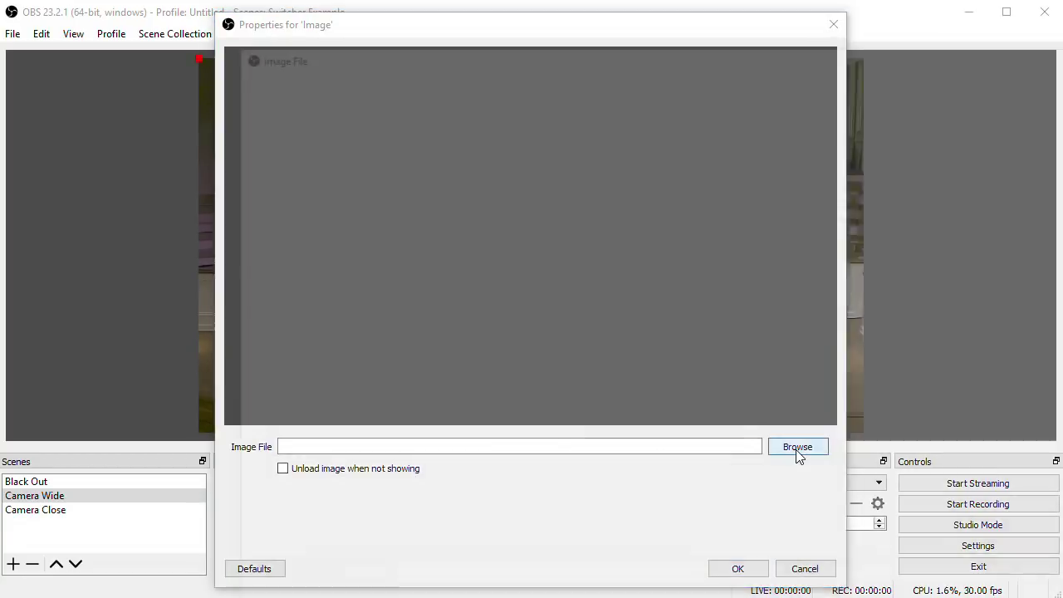
double_click(563, 185)
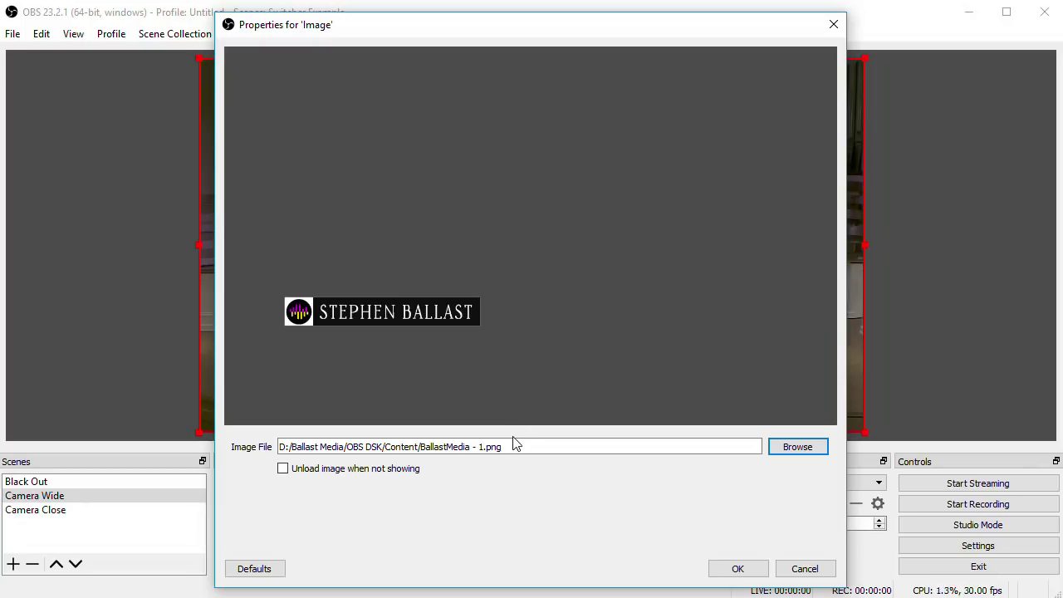
left_click_drag(467, 449, 519, 455)
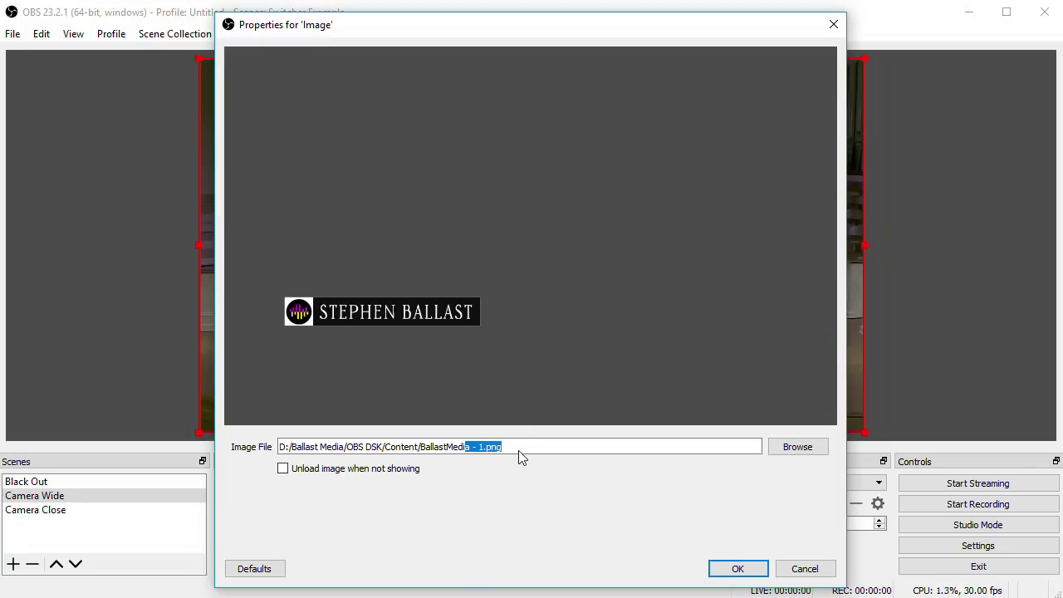
left_click(721, 569)
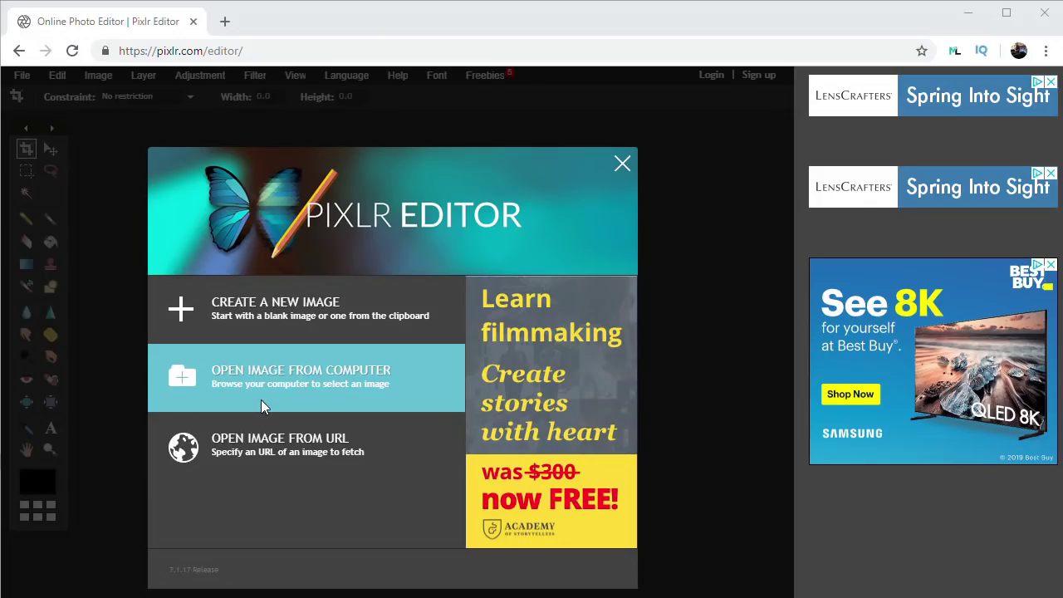
- Create a transparent-background Pixlr canvas with width 1280 and height 720
left_click(269, 310)
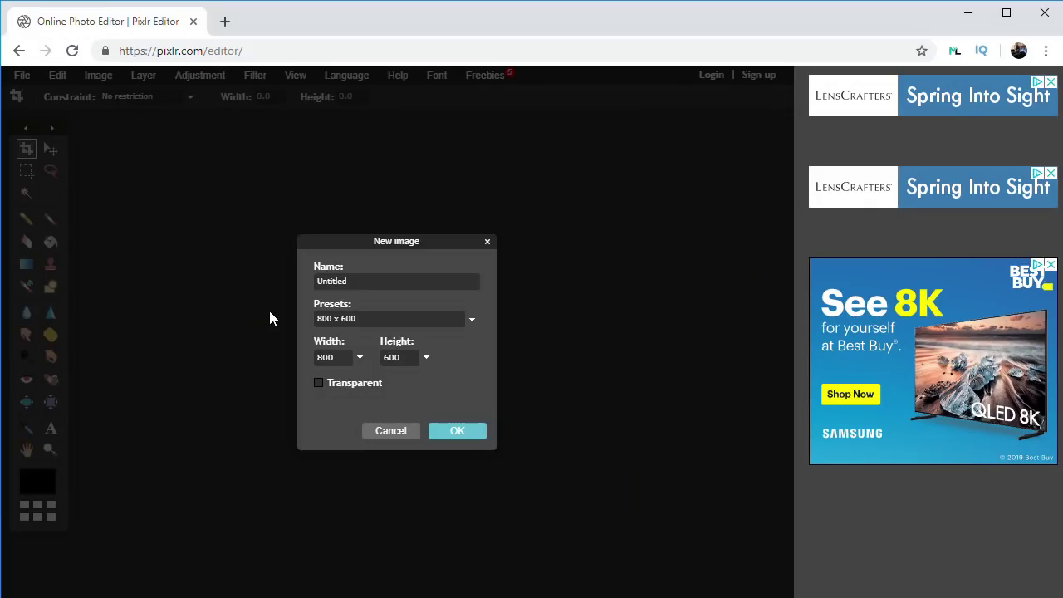
left_click(318, 383)
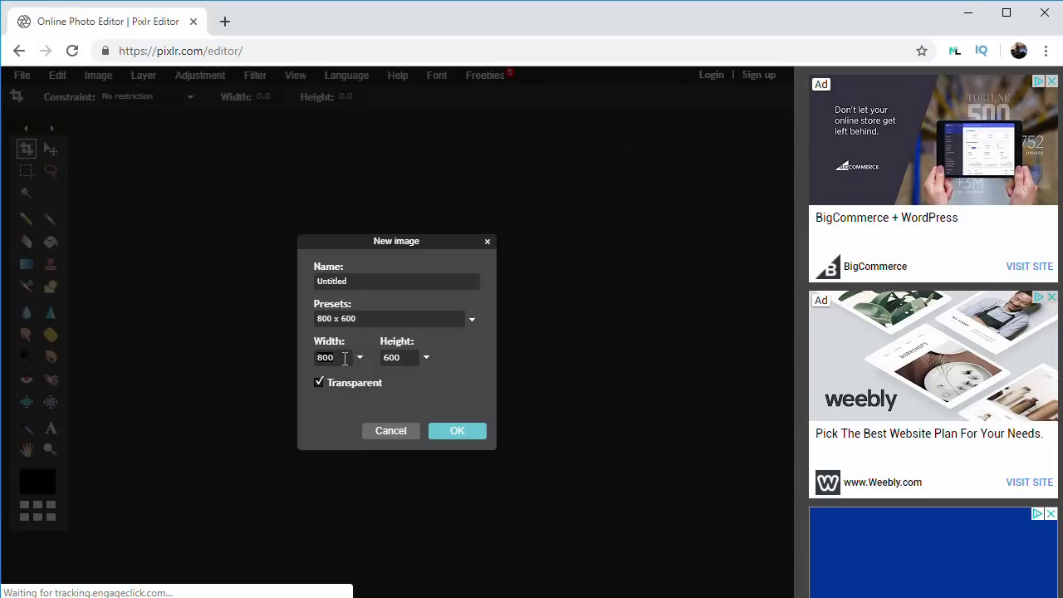
double_click(344, 358)
type("1280")
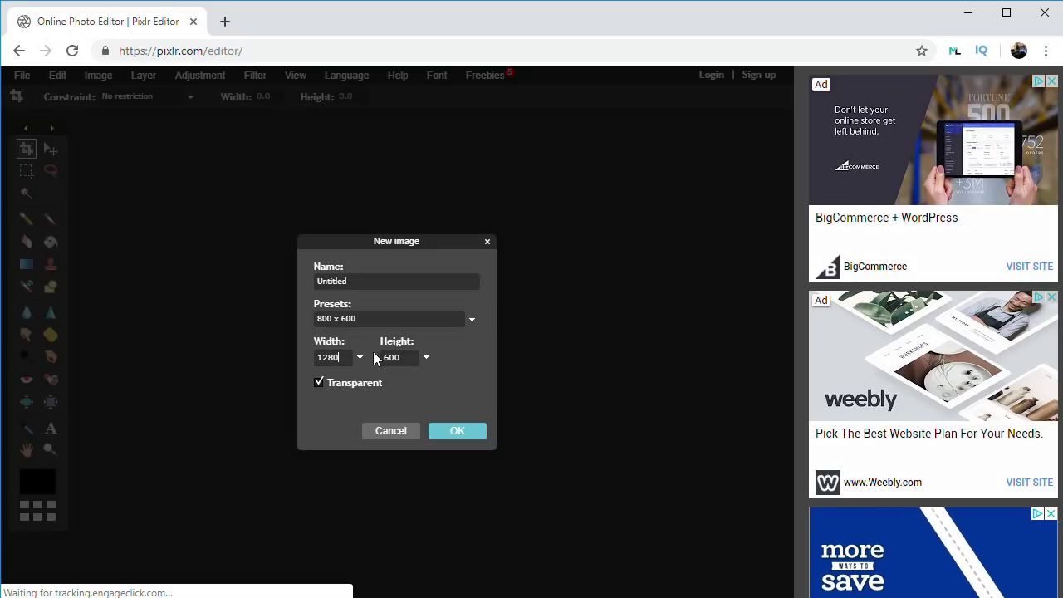
type("720")
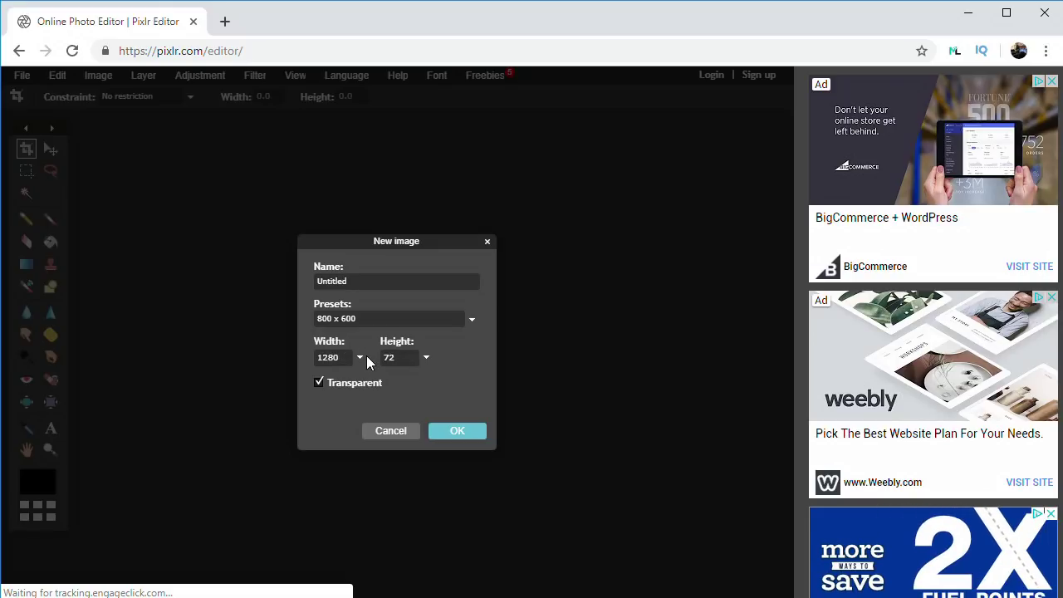
left_click(457, 430)
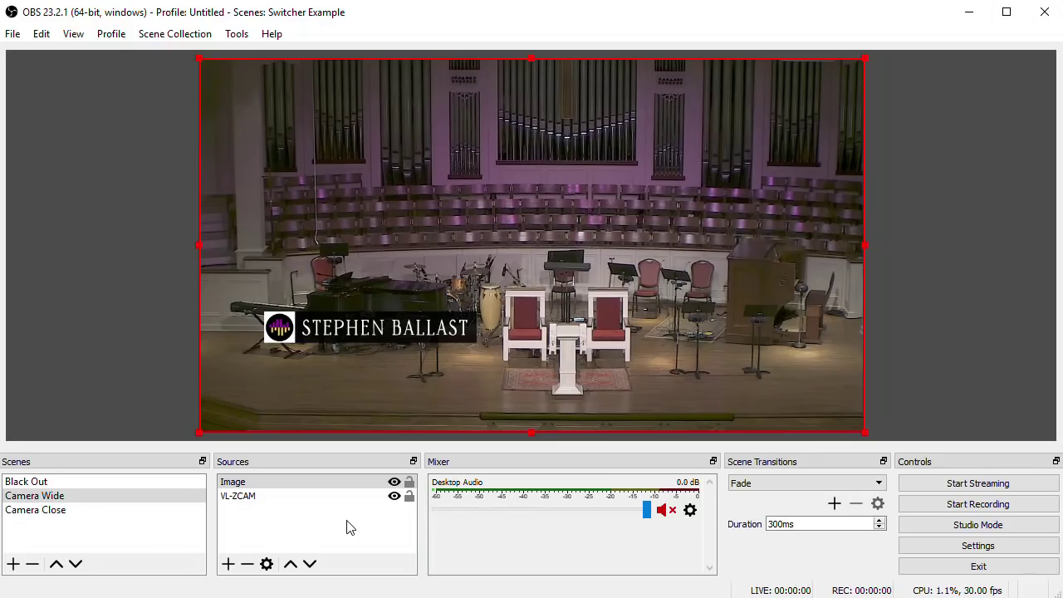
left_click(394, 484)
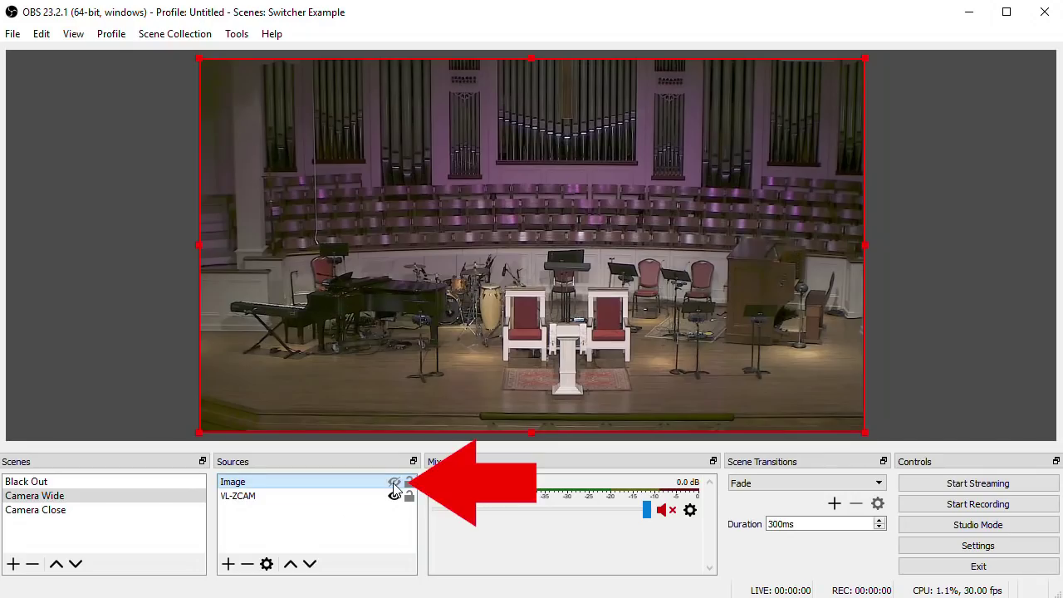
left_click(395, 483)
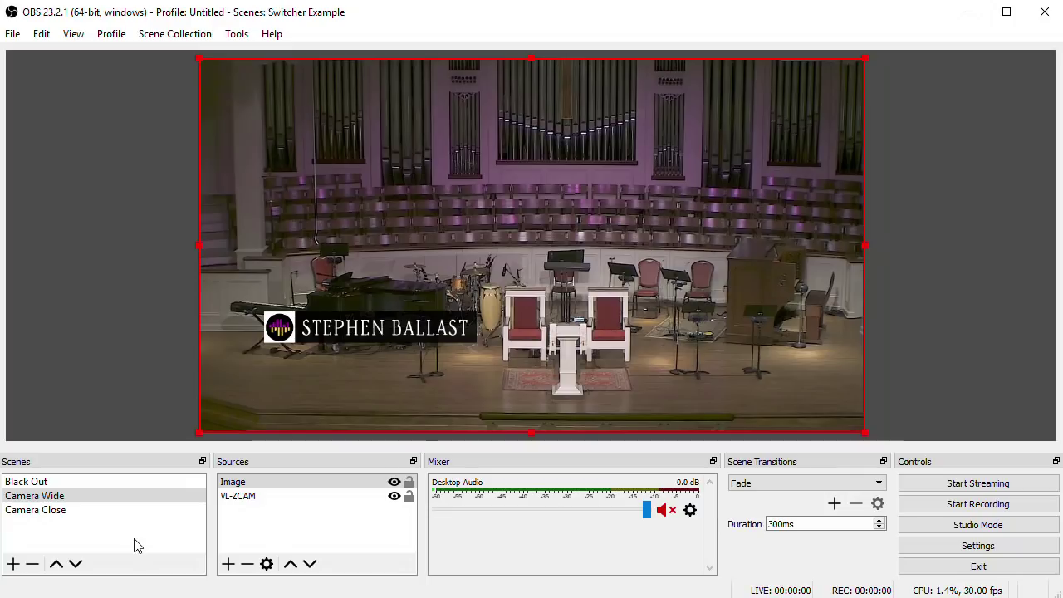
- Add a new scene named 'Camera Wide No Logo'
left_click(13, 564)
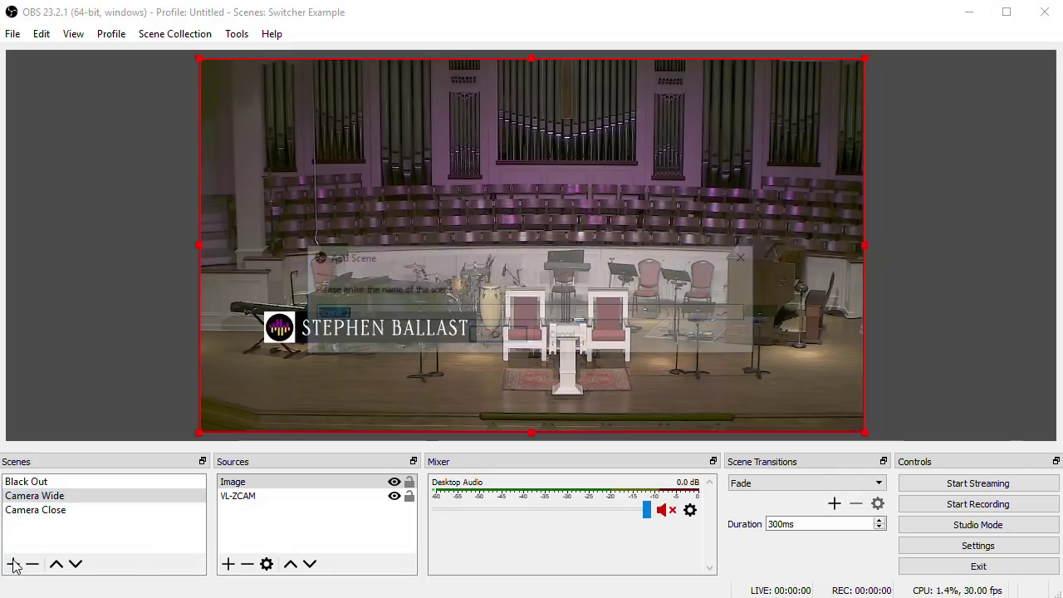
type("Camer")
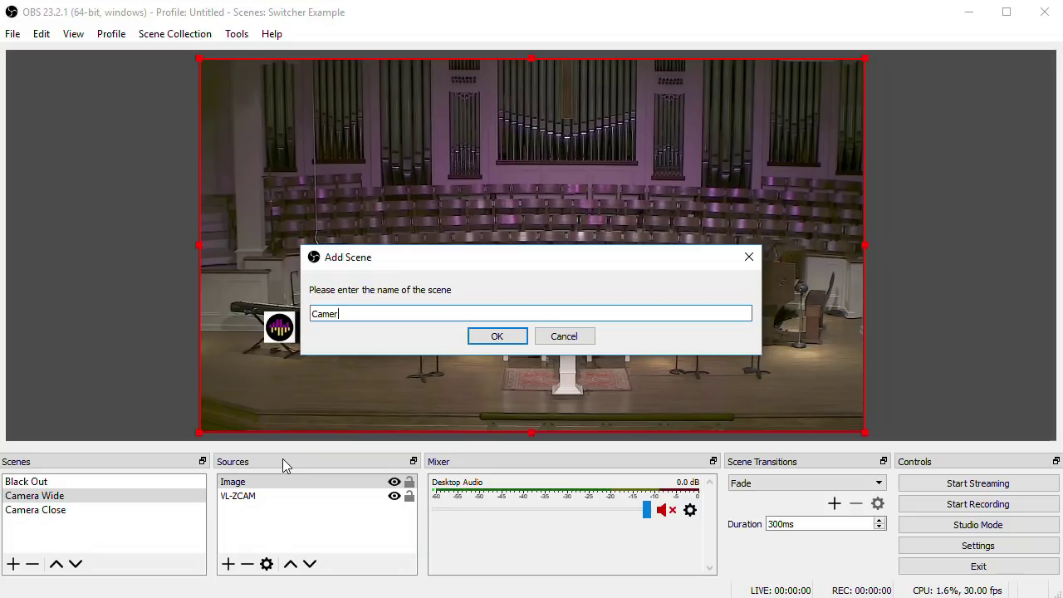
type("a Wide No Logo")
left_click(496, 335)
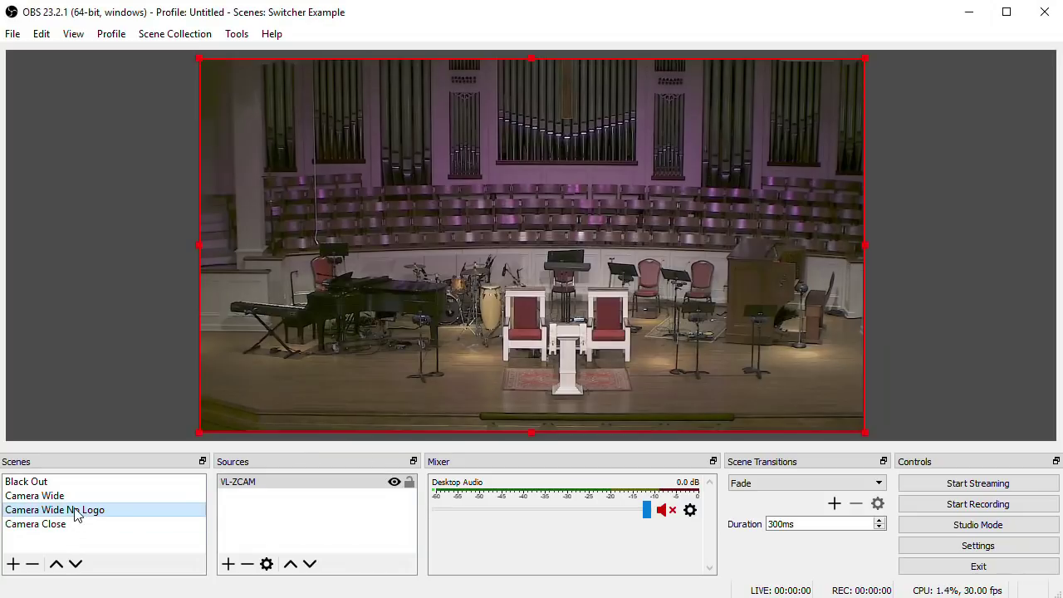
- Switch between Camera Wide, Camera Wide No Logo and Camera Close to compare them
left_click(61, 496)
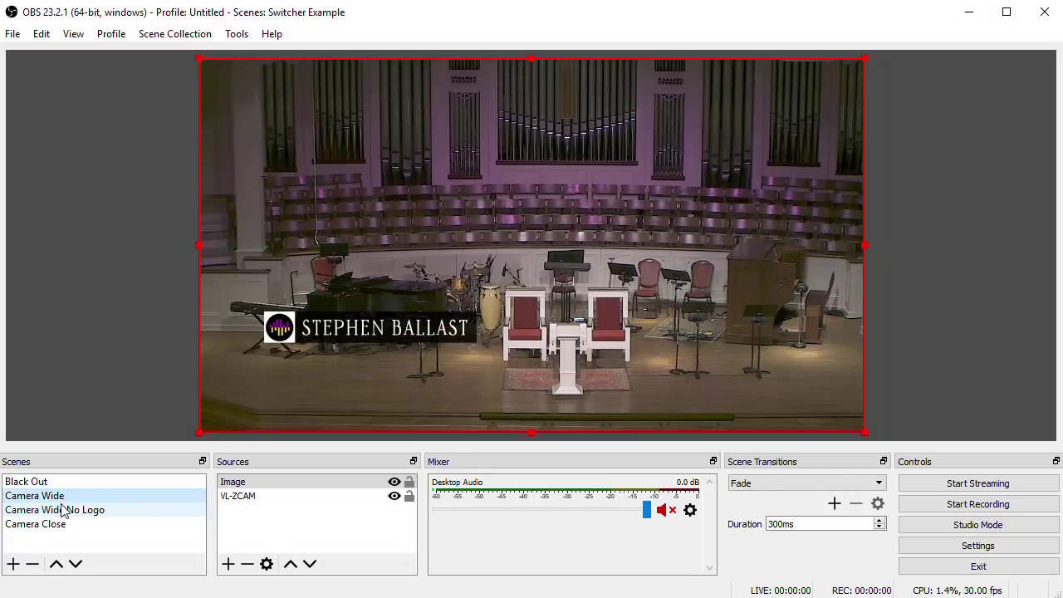
left_click(63, 509)
left_click(62, 497)
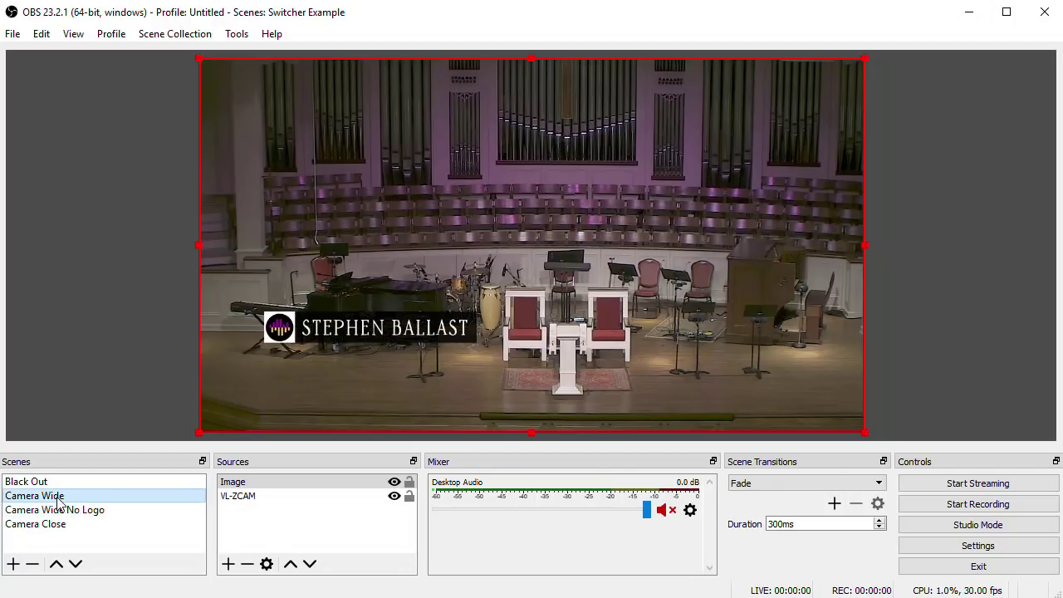
left_click(50, 526)
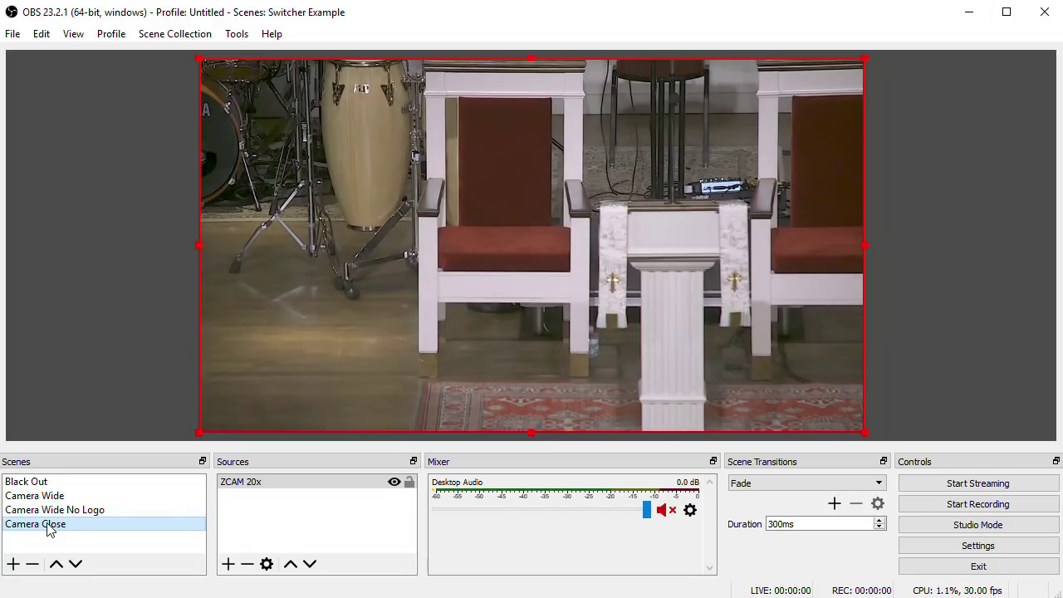
left_click(54, 497)
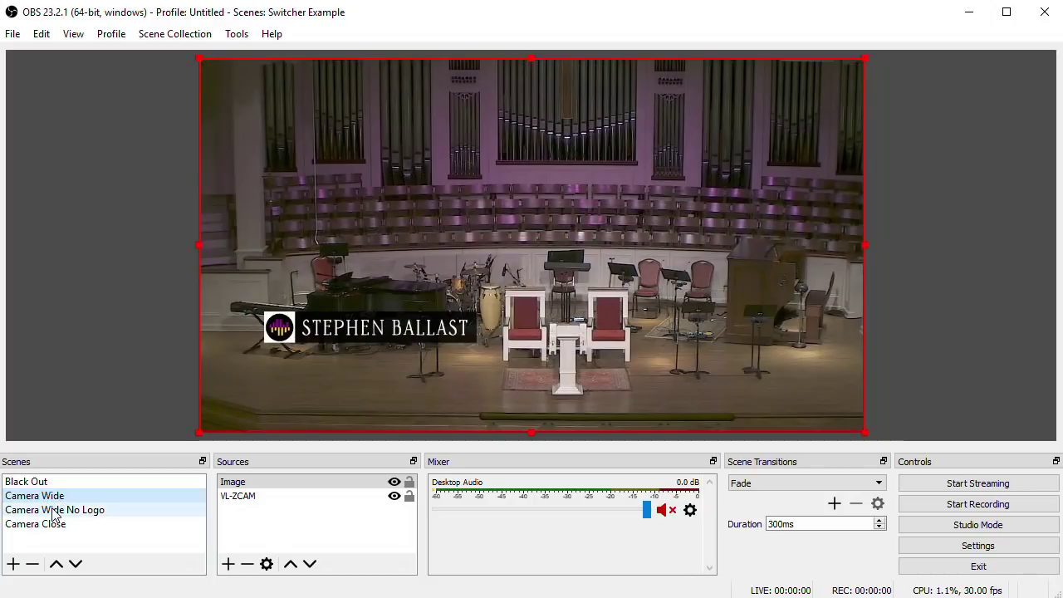
left_click(53, 527)
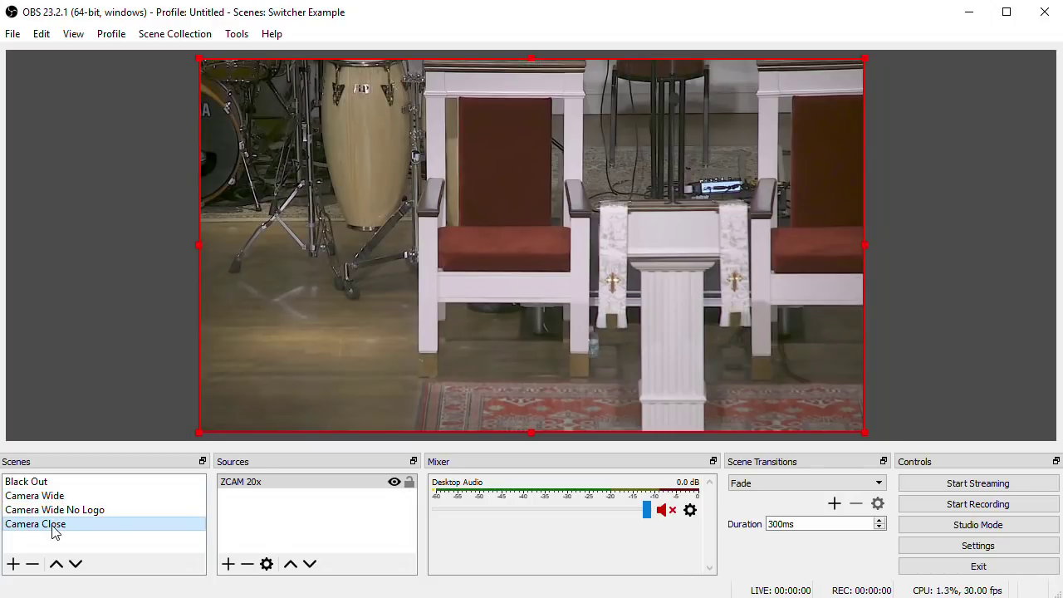
left_click(49, 496)
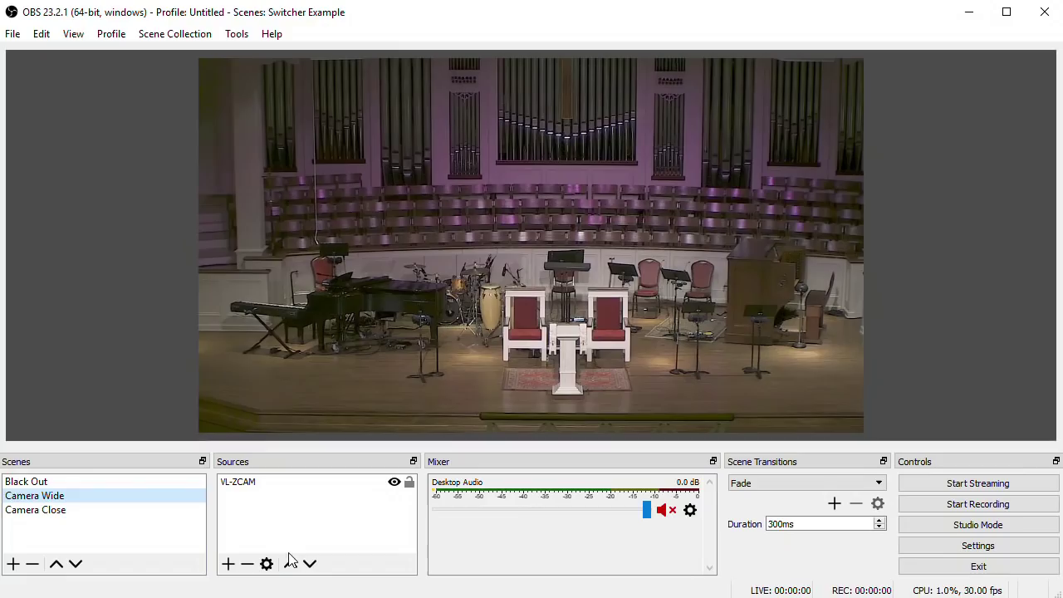
- Bring up the Sources add list for the Camera Wide scene
left_click(228, 564)
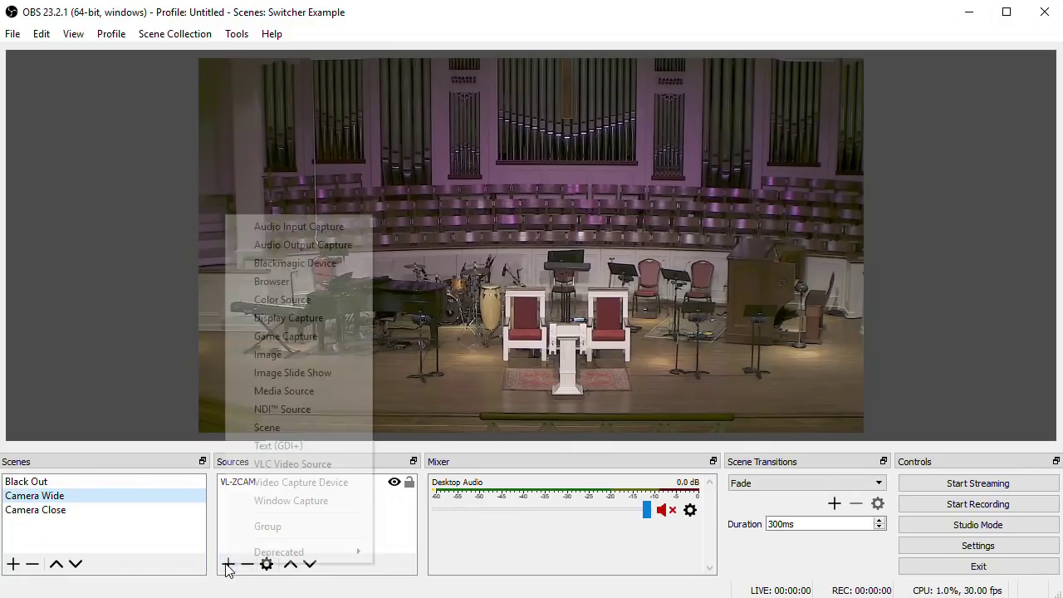
- Add a 'Photoshop DSK' Image source with overlay.png, then show Photoshop's 2nd Person layer instead of the name layer
left_click(290, 357)
type("Photoshop DSK")
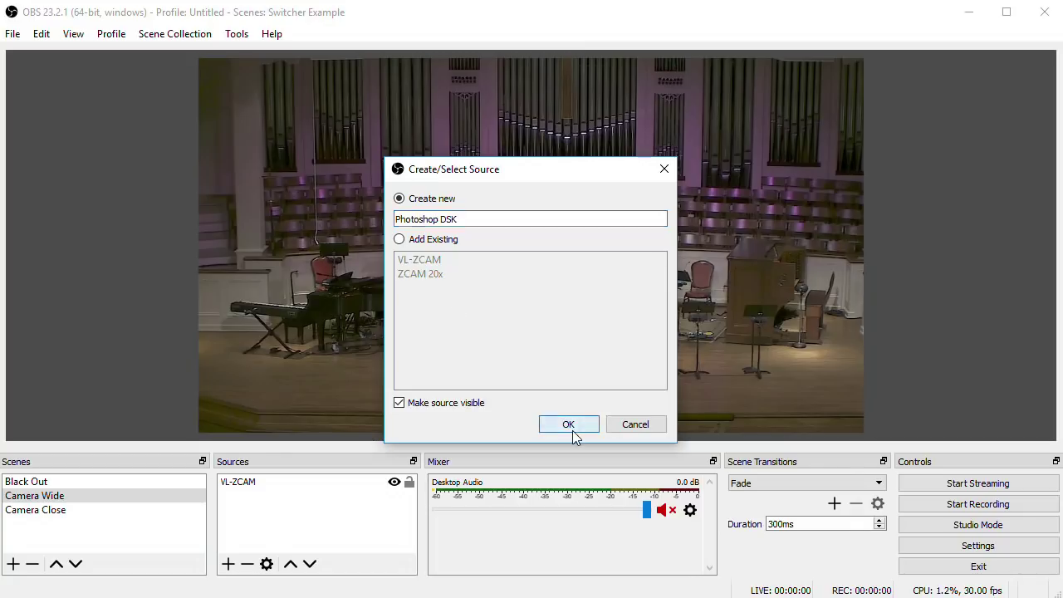
left_click(568, 425)
left_click(793, 447)
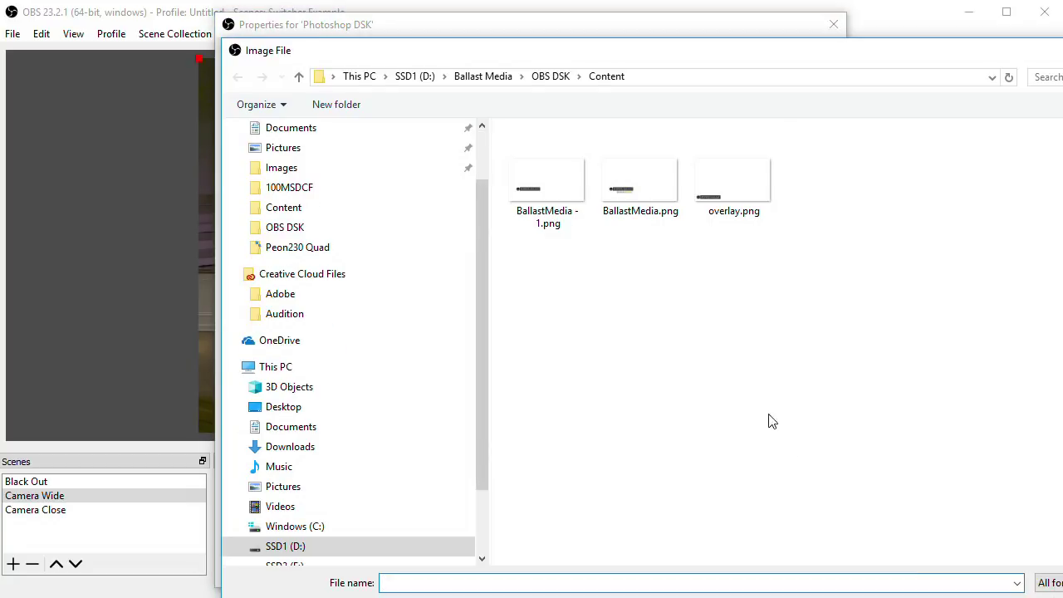
double_click(728, 182)
left_click(738, 569)
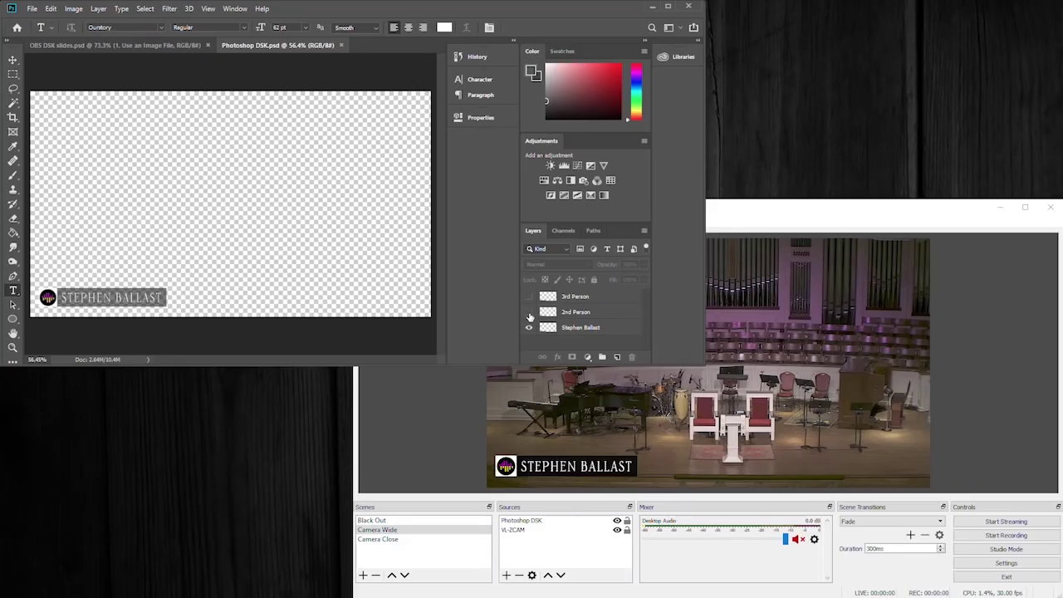
left_click(529, 311)
left_click(531, 328)
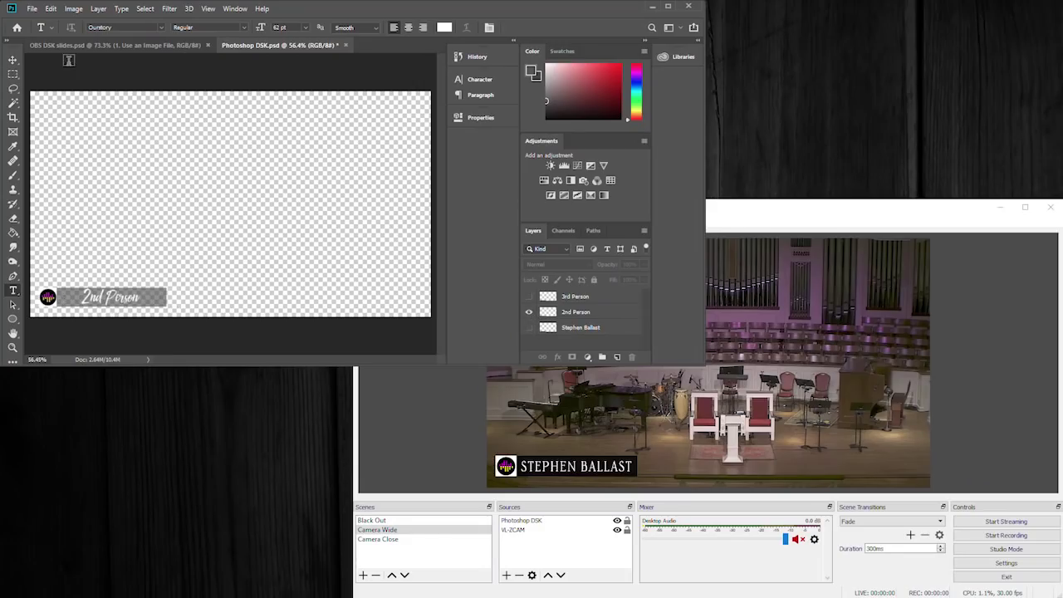
- Save the 2nd Person lower third from Photoshop as PNG, replacing overlay.png
left_click(32, 8)
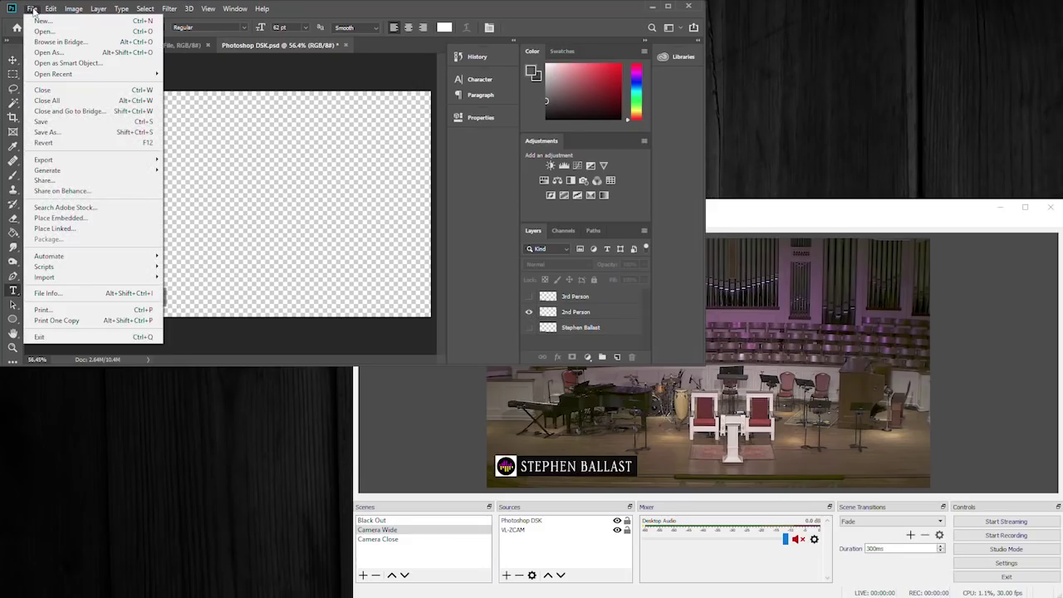
left_click(49, 132)
left_click(290, 78)
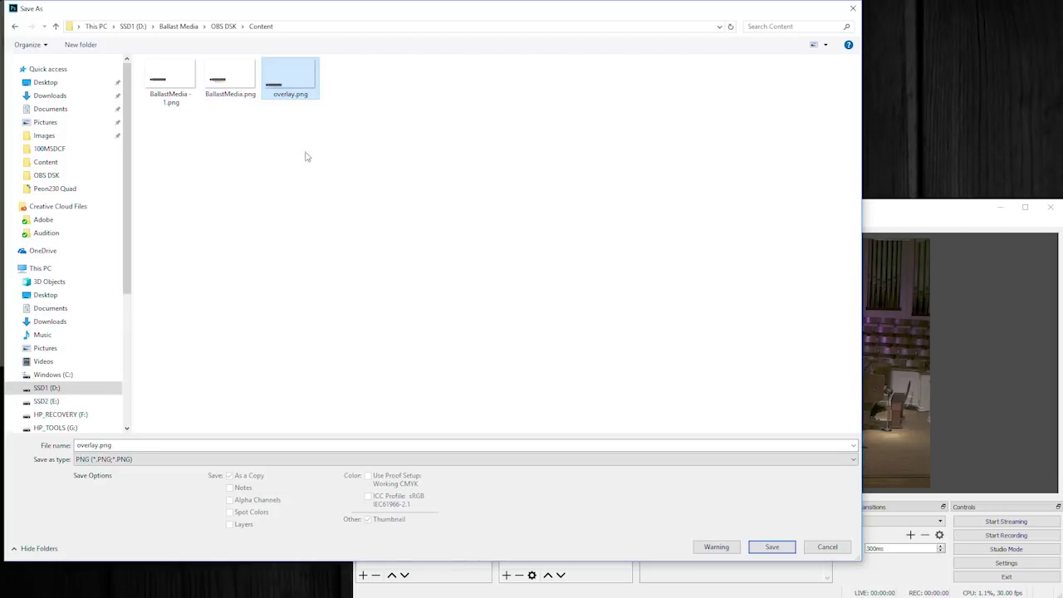
left_click(772, 546)
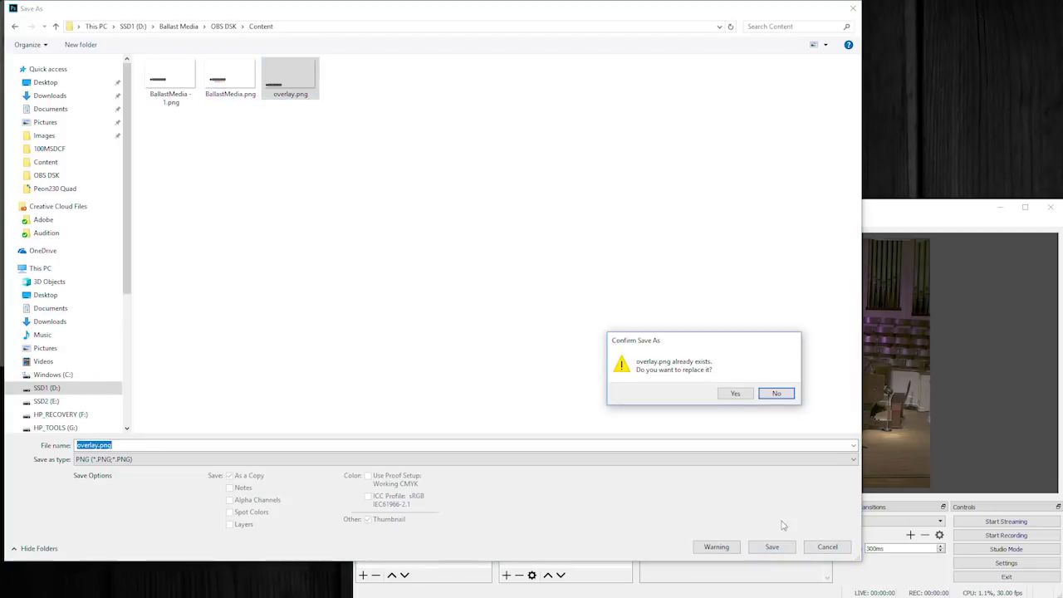
left_click(736, 395)
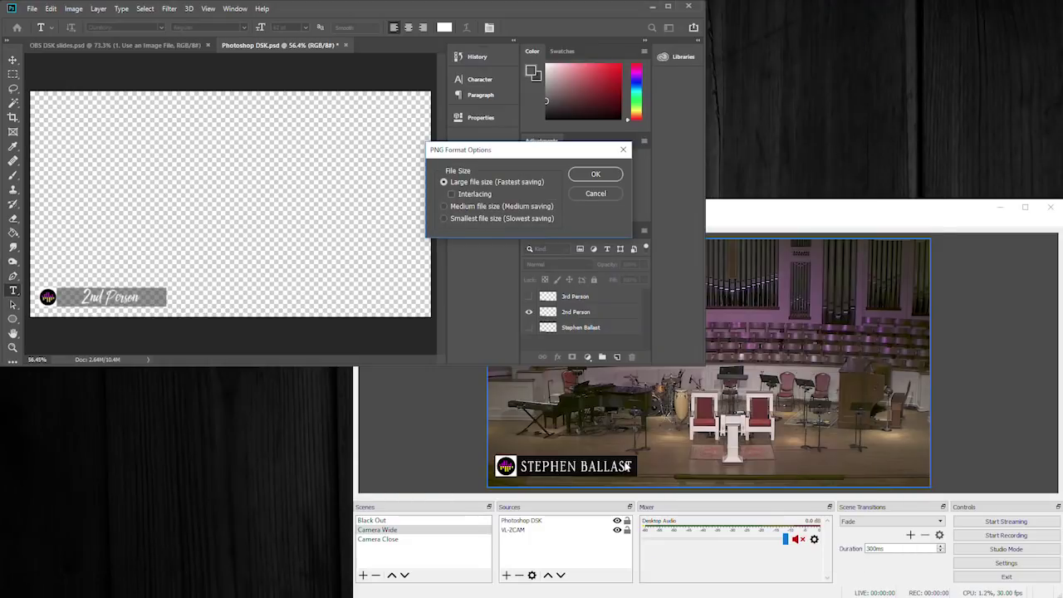
left_click(594, 175)
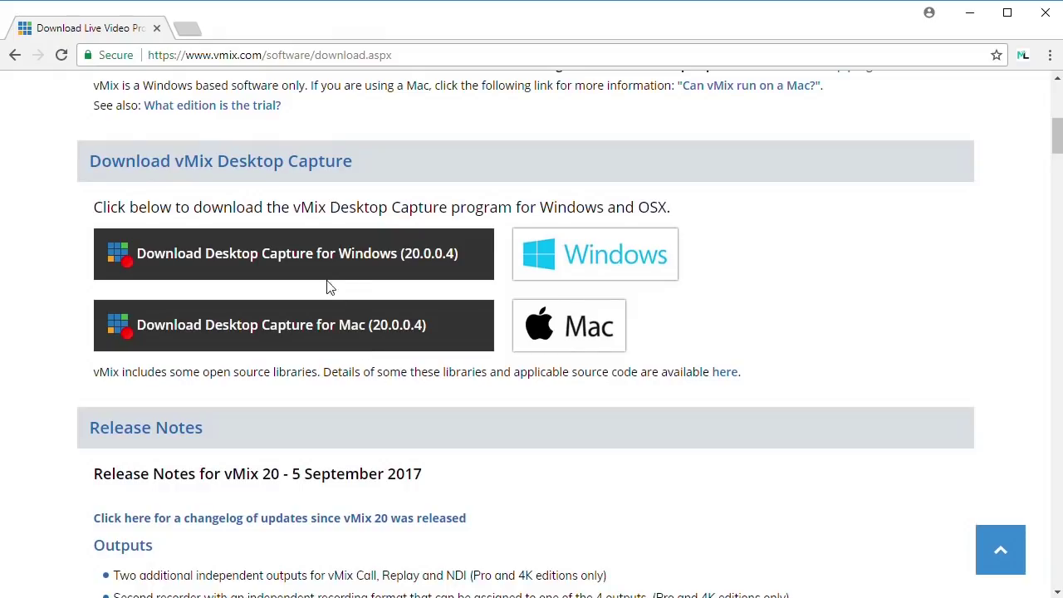
- Start the vMix Desktop Capture download for Windows
left_click(319, 264)
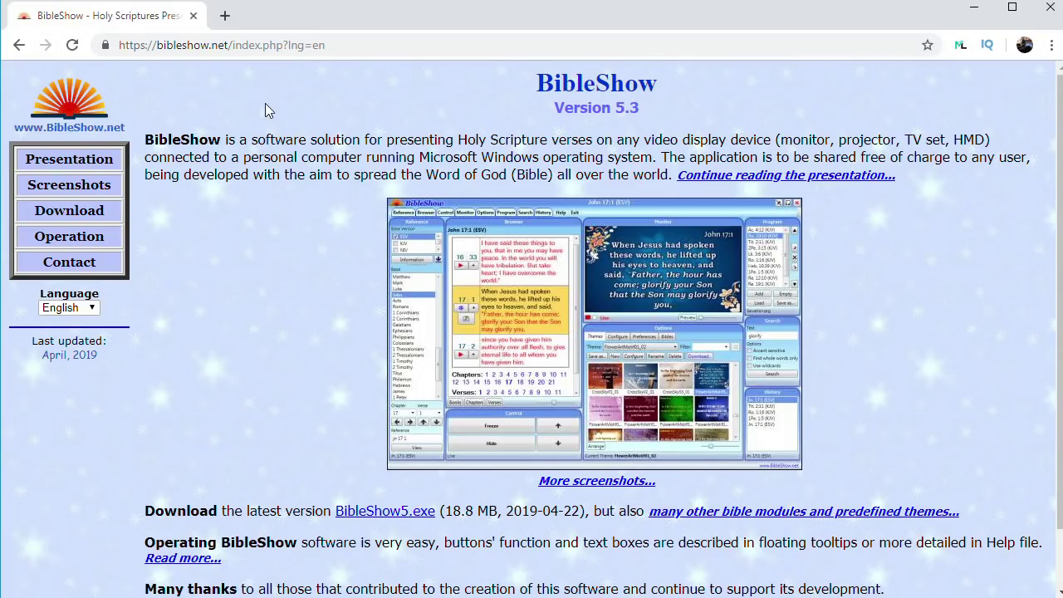
- View BibleShow's Operation page, then download obs-ndi-4.6.0-Windows-Installer.exe from the GitHub 4.6.0 release
left_click(85, 239)
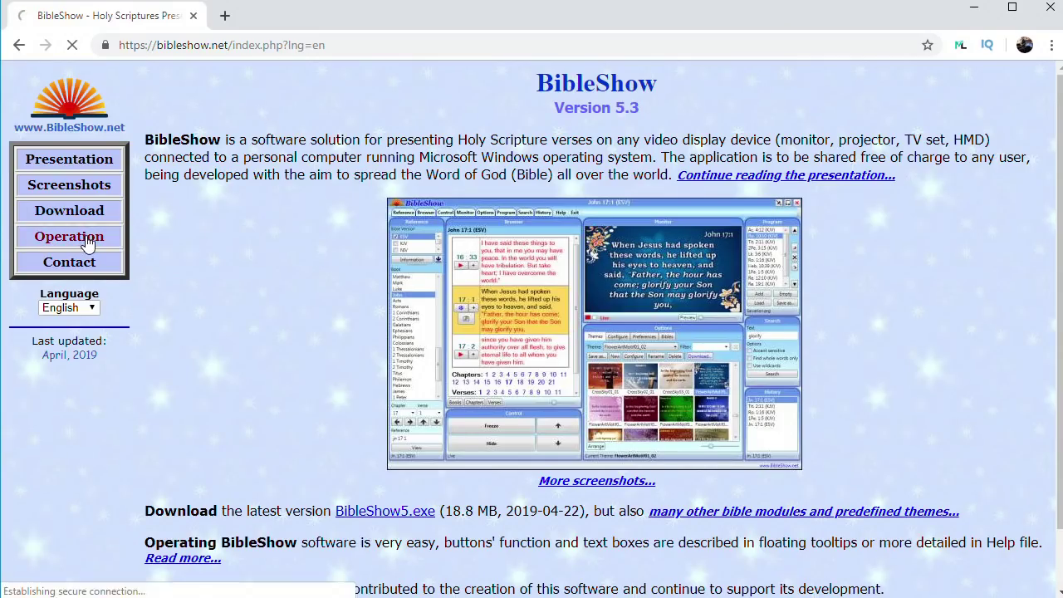
left_click_drag(1059, 91, 1052, 315)
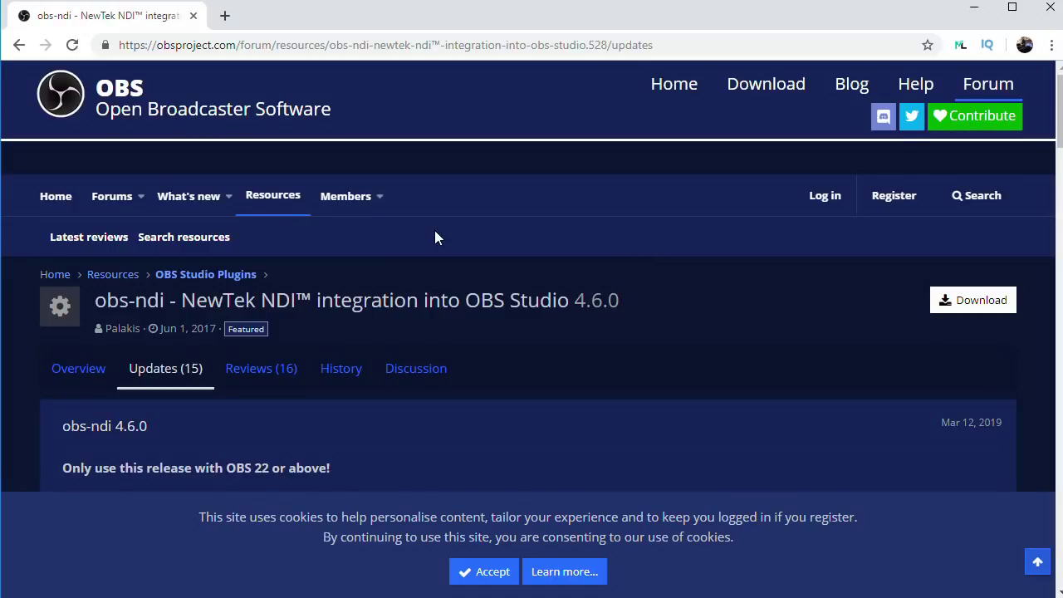
left_click(978, 309)
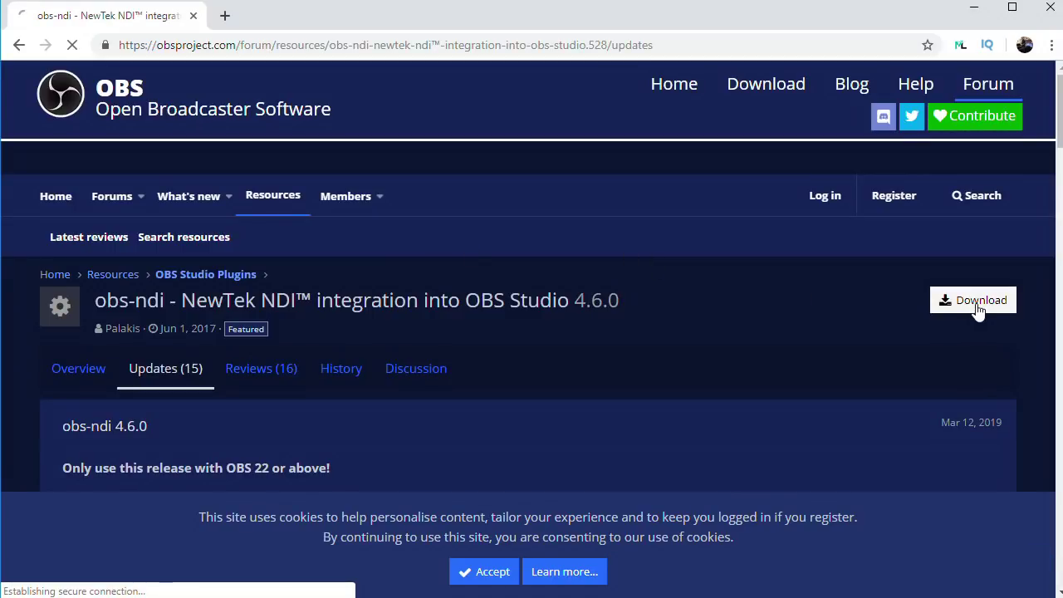
scroll(505, 342, "down", 2)
scroll(505, 342, "down", 12)
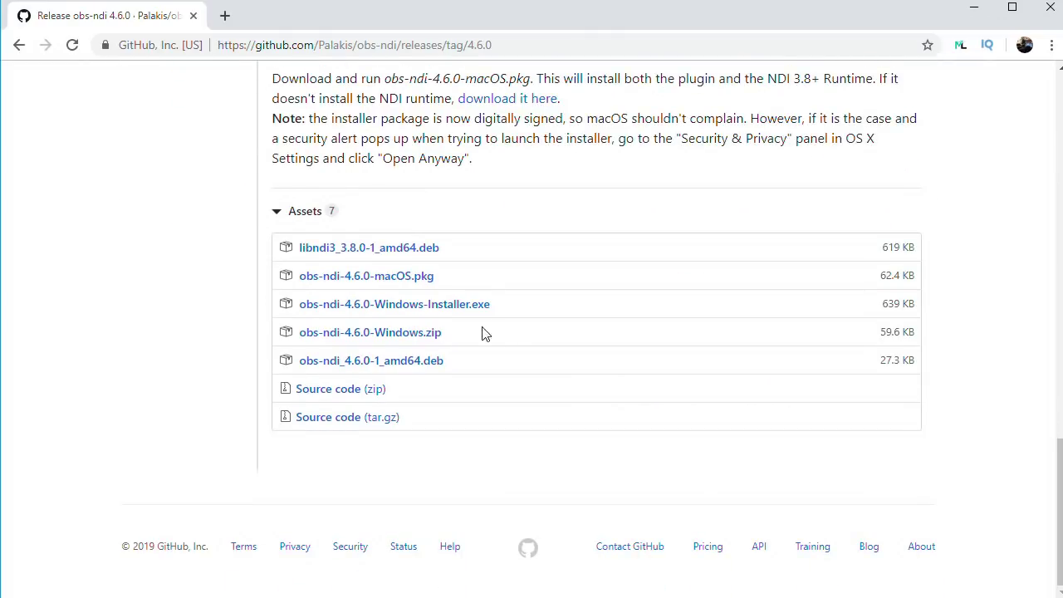
left_click(374, 307)
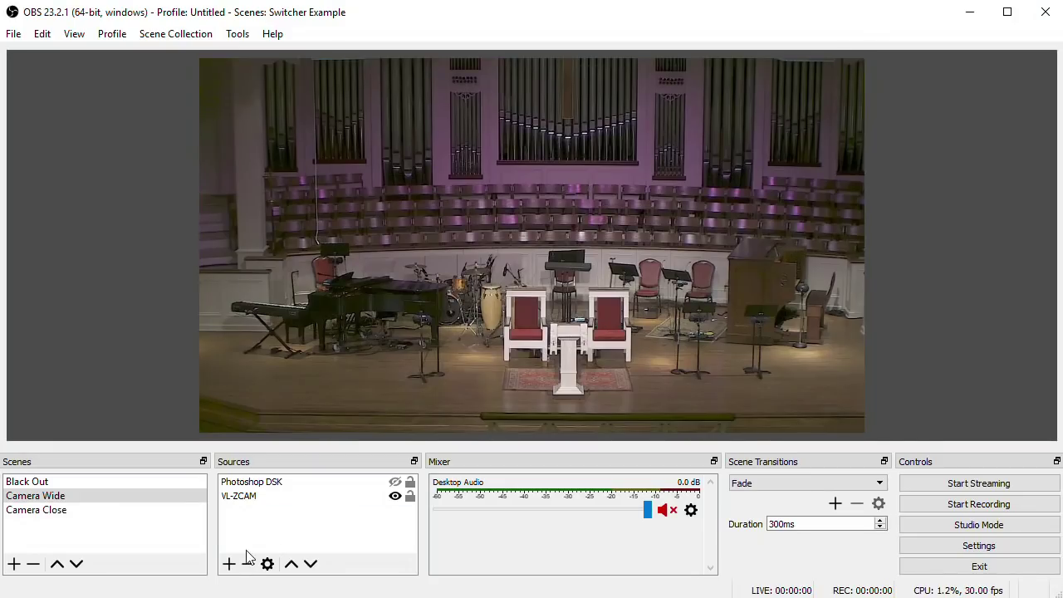
- Add an NDI source named 'BibleShow DSK' set to the BibleShowNDI feed
left_click(230, 564)
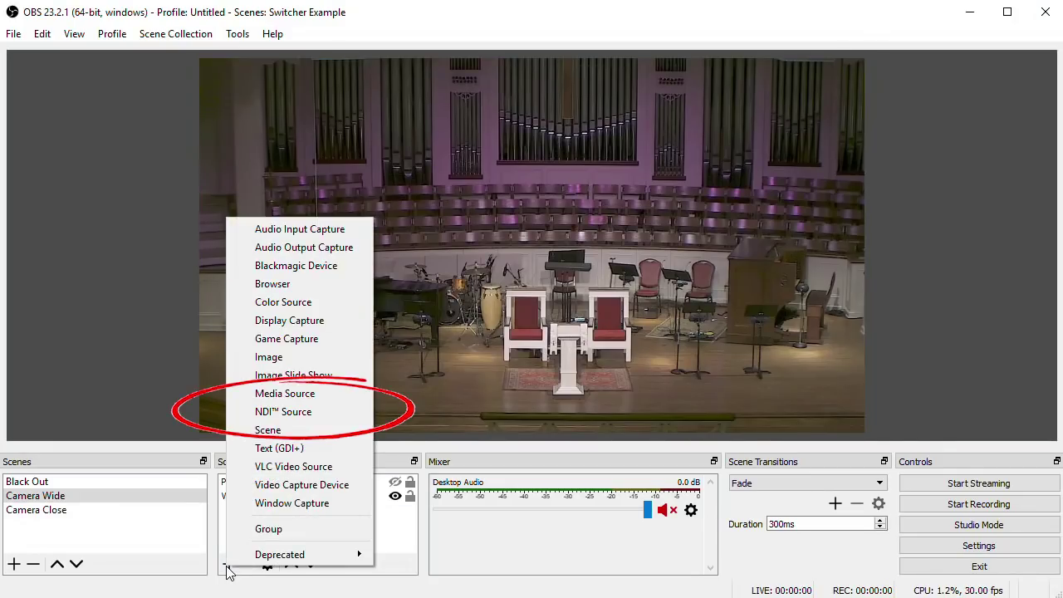
left_click(288, 411)
type("BibleShow DSK")
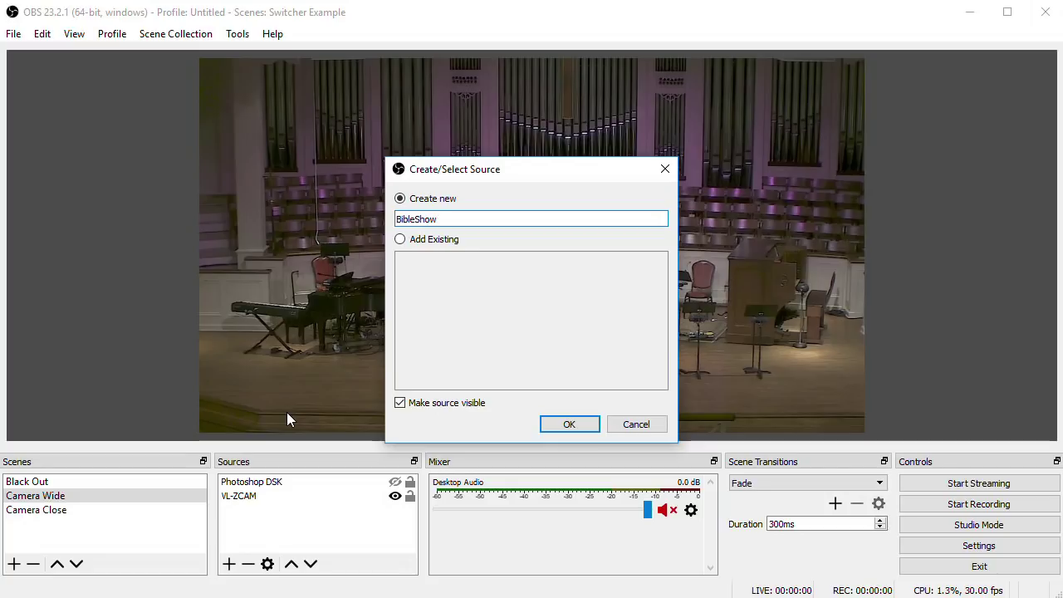
left_click(569, 423)
left_click(548, 407)
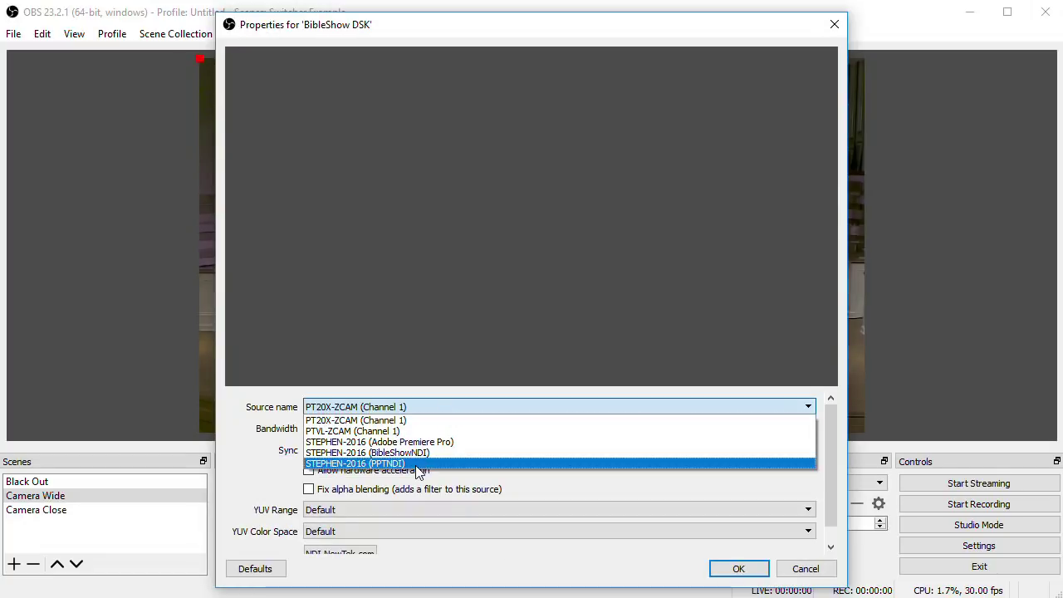
left_click(414, 453)
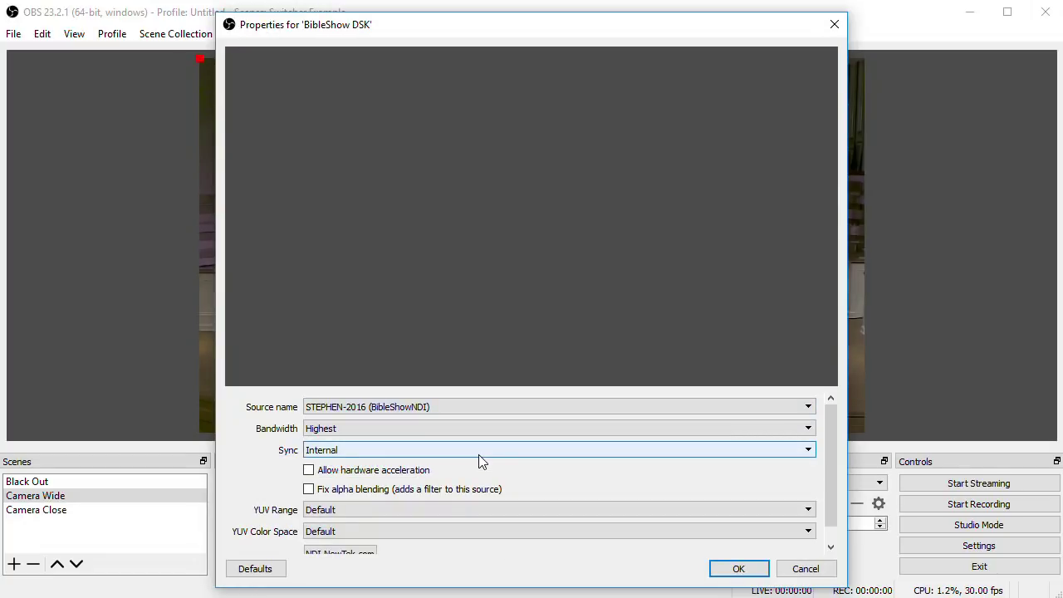
left_click(735, 570)
key("alt+Tab")
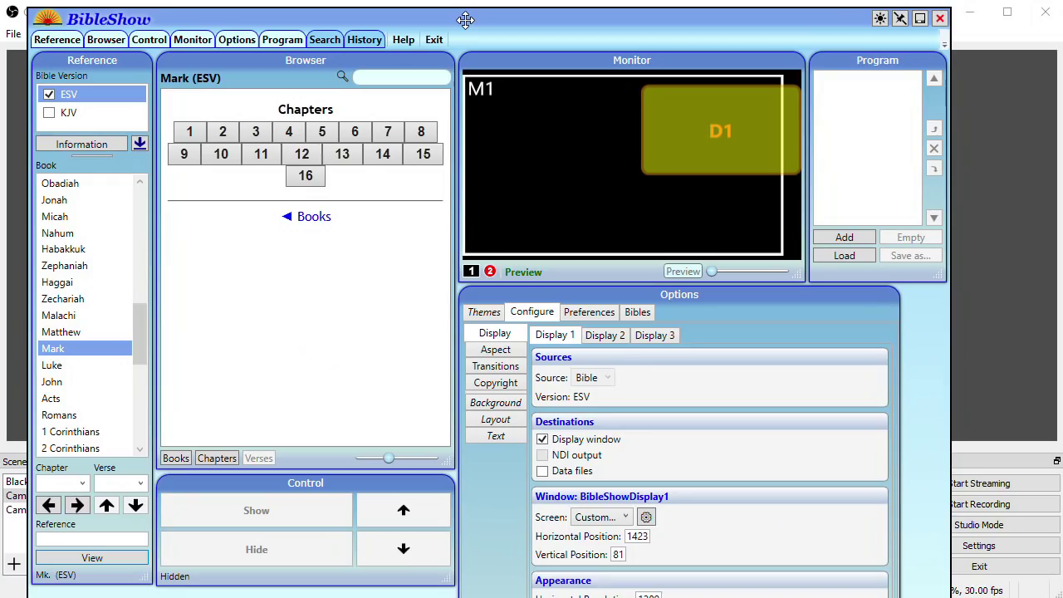
- Check Display 2's NDI output settings, then load John chapter 3 in the Bible browser
left_click(606, 336)
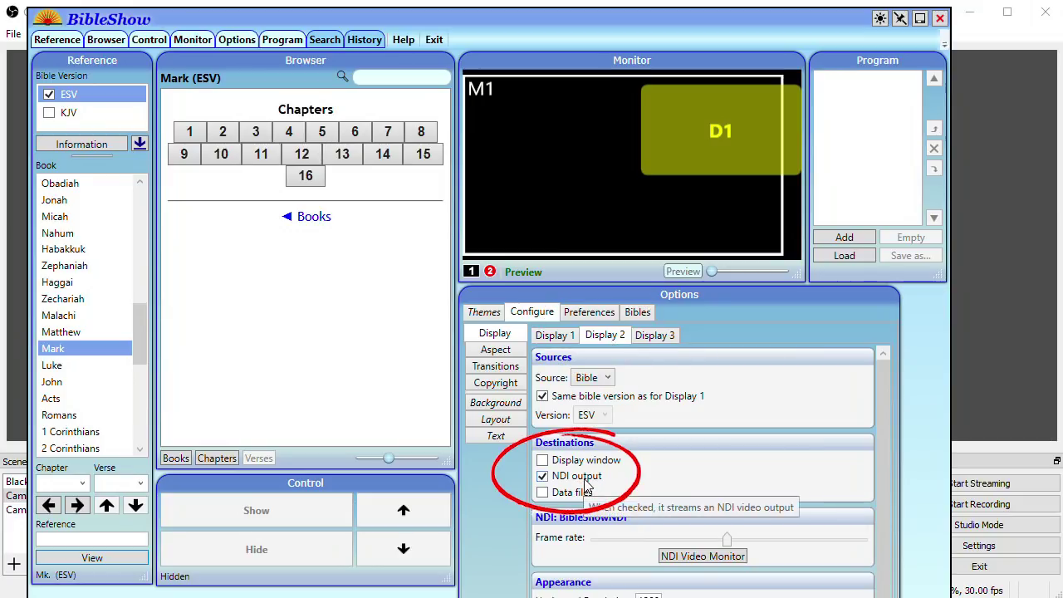
left_click(51, 382)
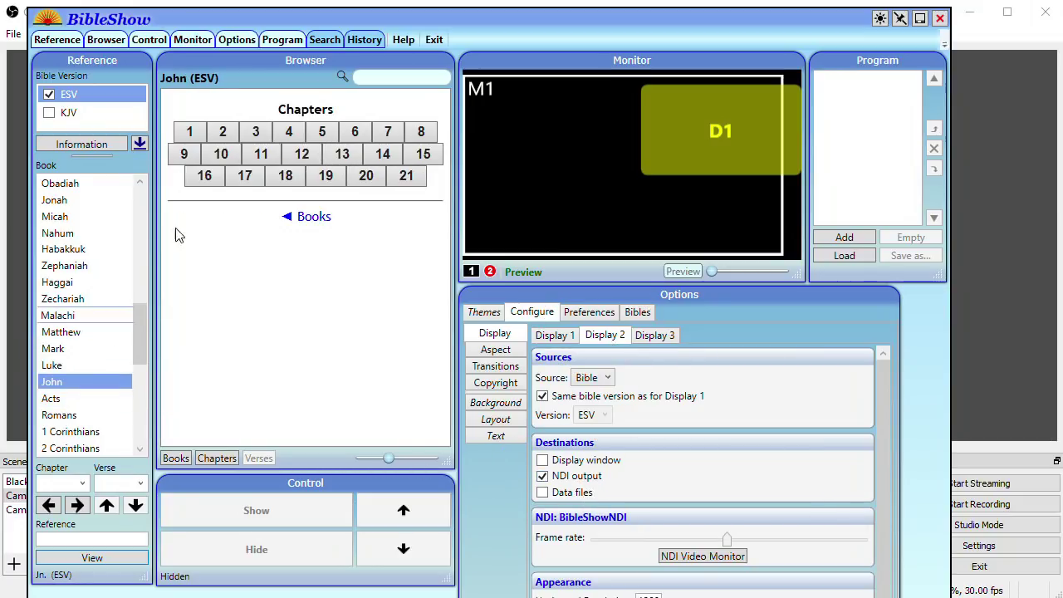
left_click(256, 135)
- Send John 3:16 live from BibleShow and minimize it to check the caption in OBS
left_click(206, 175)
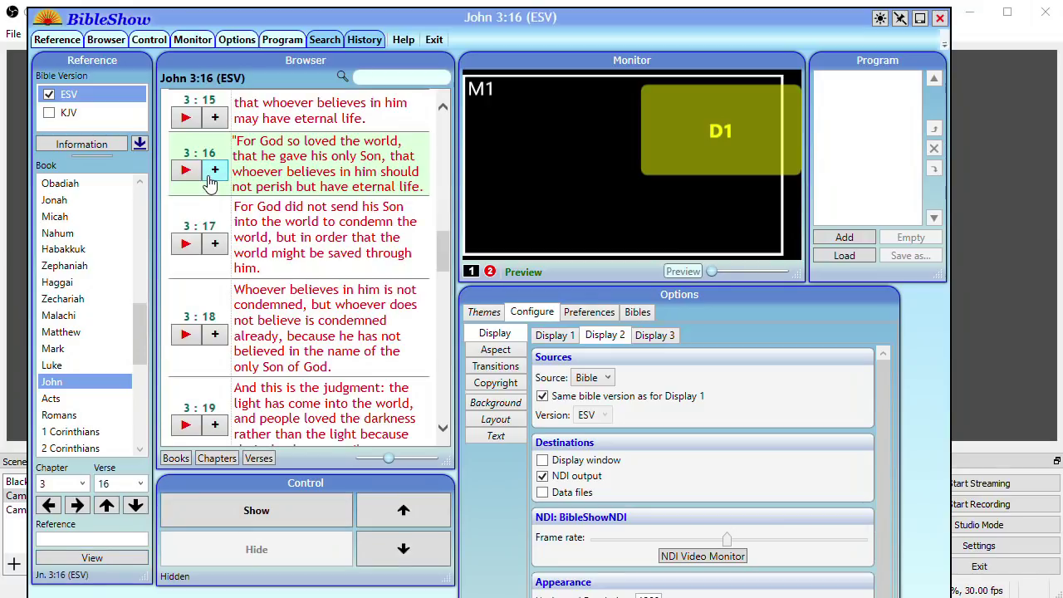
left_click(186, 172)
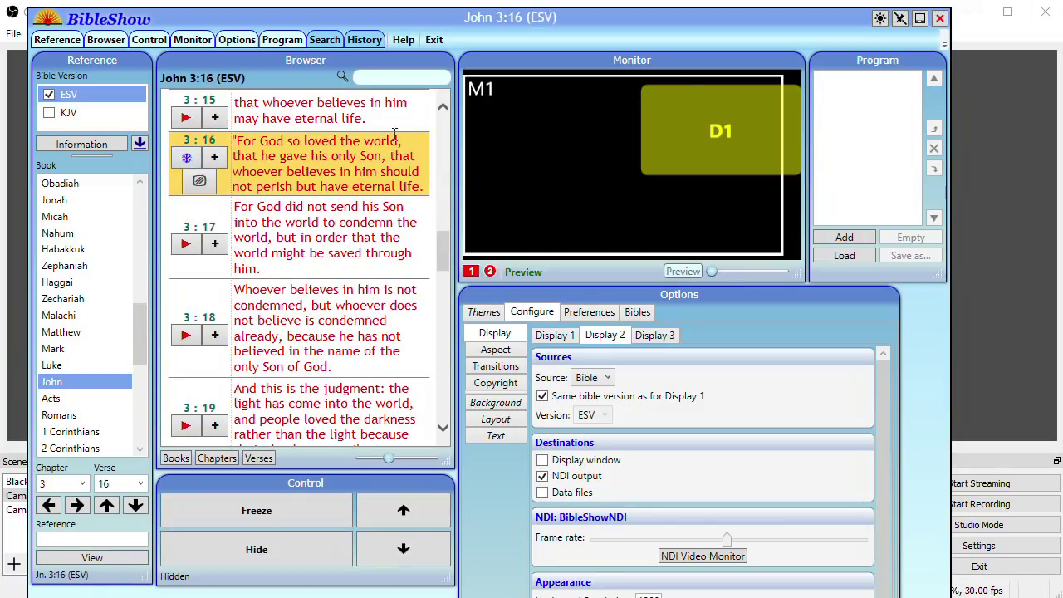
left_click(962, 50)
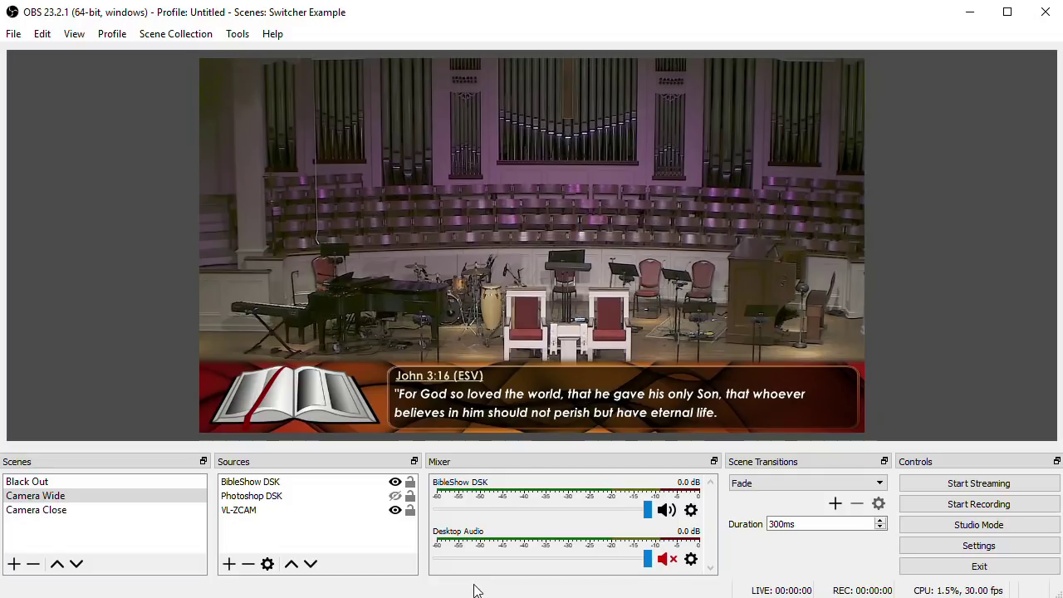
- Move BibleShow aside and send John 3:17, 3:18 and 3:19 to the caption in turn
key("alt+Tab")
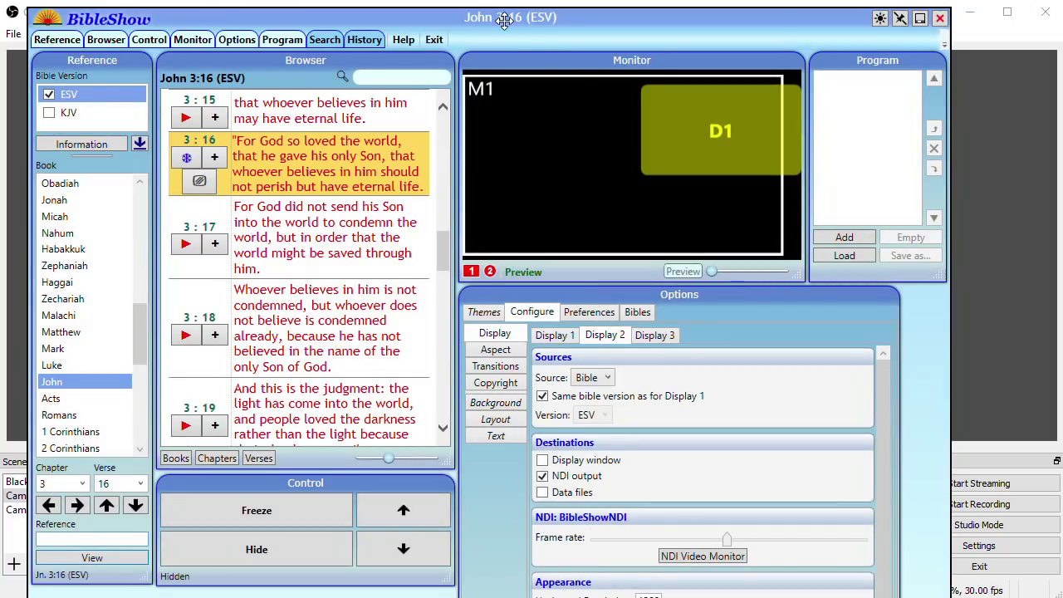
left_click_drag(505, 18, 1062, 0)
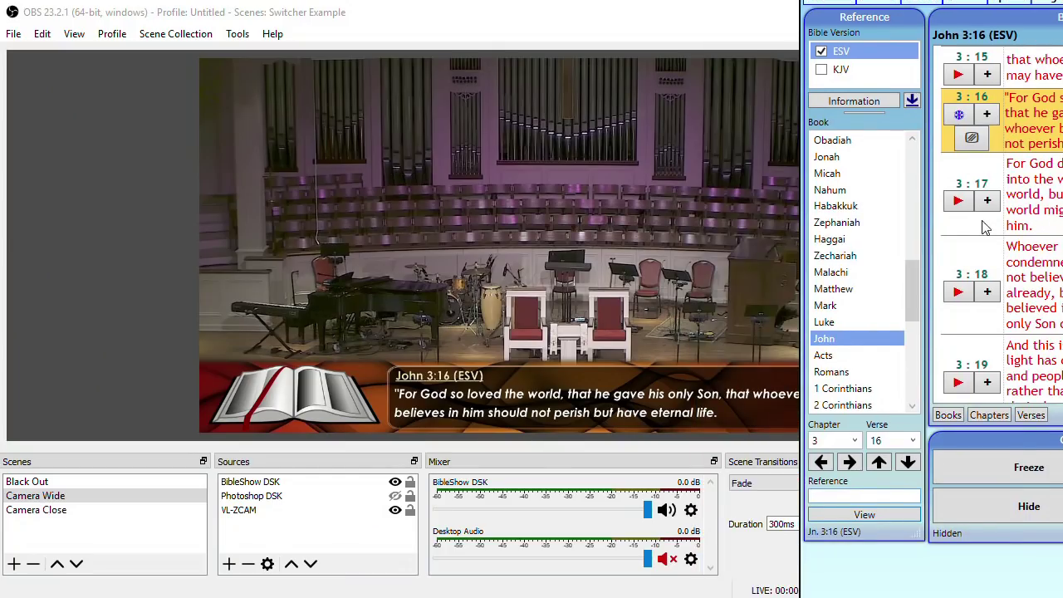
left_click(959, 203)
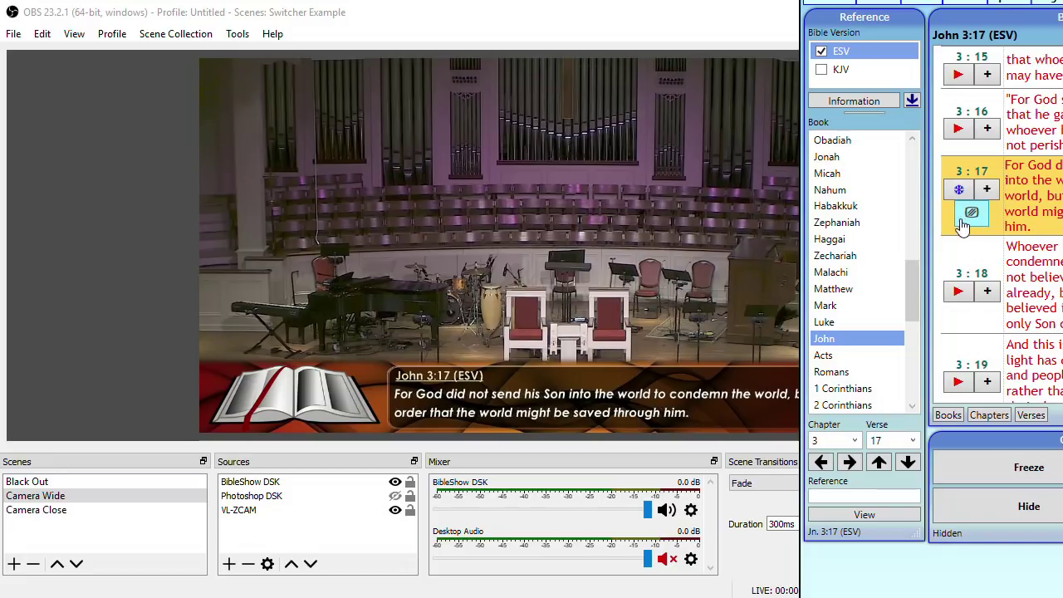
left_click(960, 294)
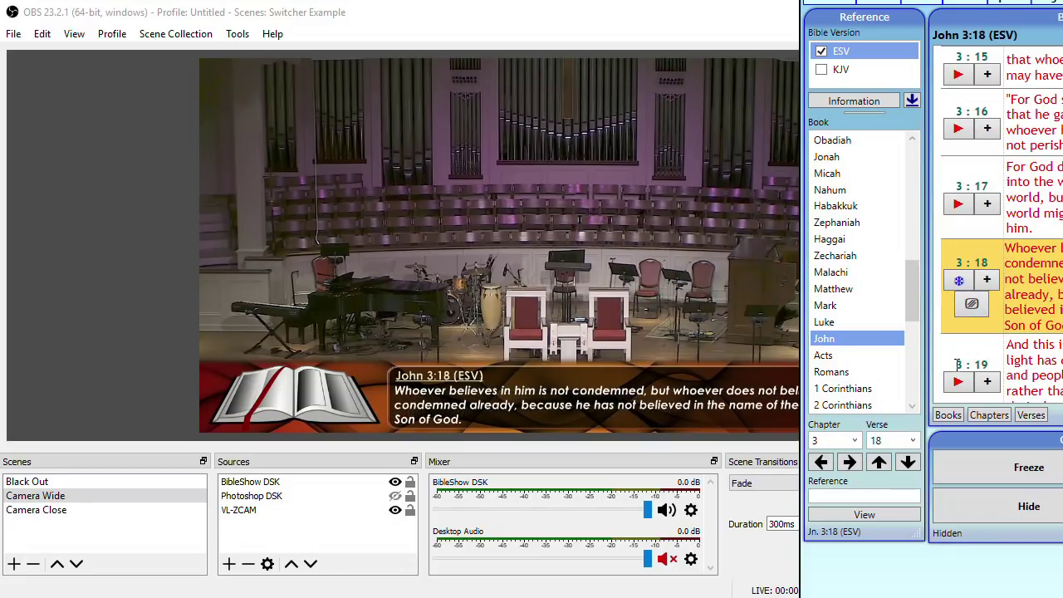
left_click(958, 382)
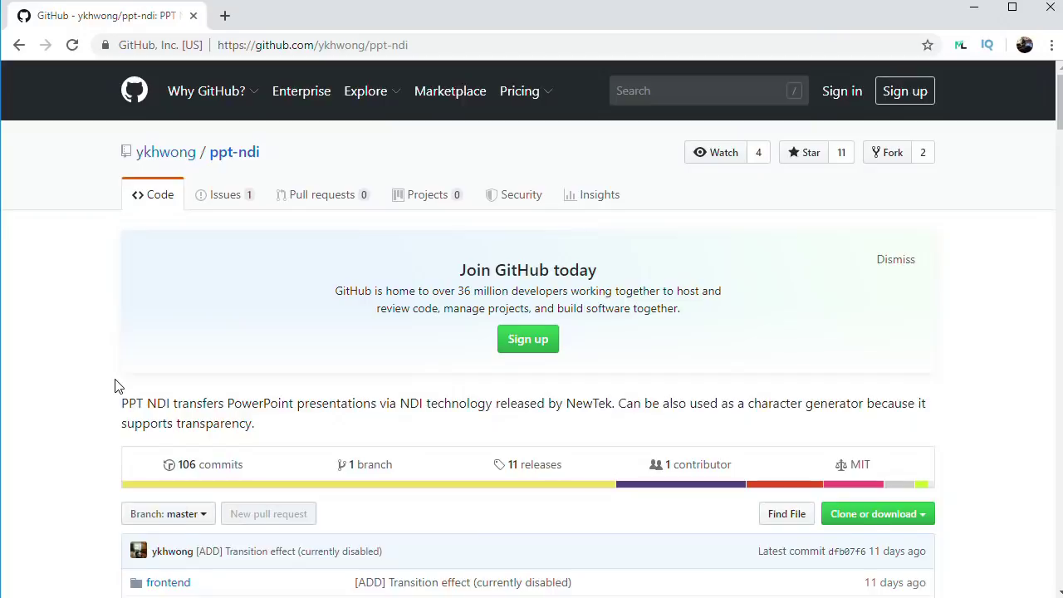
- Download pptndi_setup.exe from the ppt-ndi GitHub releases page
scroll(117, 386, "down", 10)
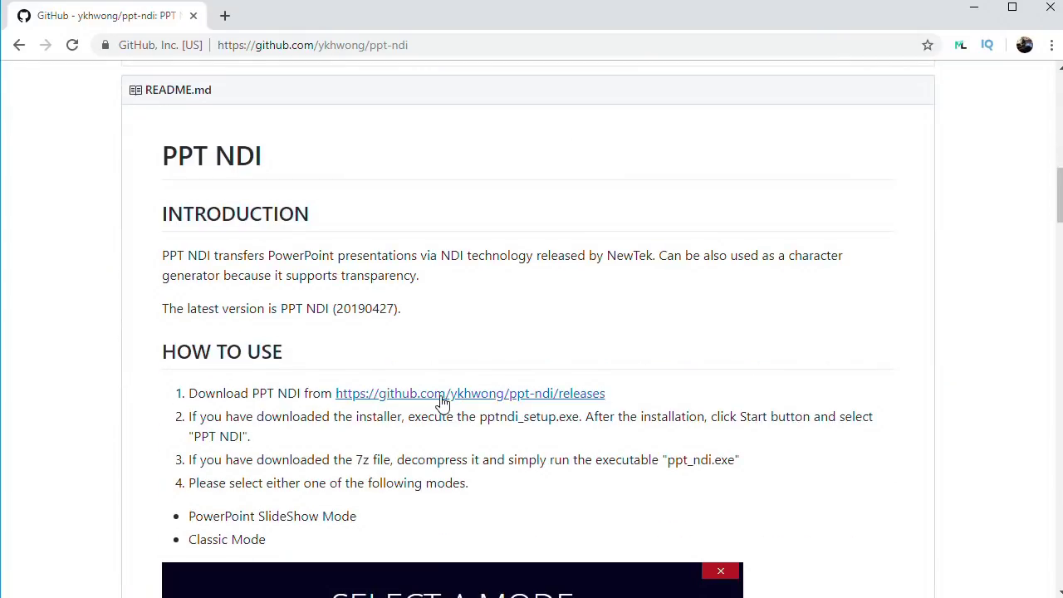
left_click(505, 398)
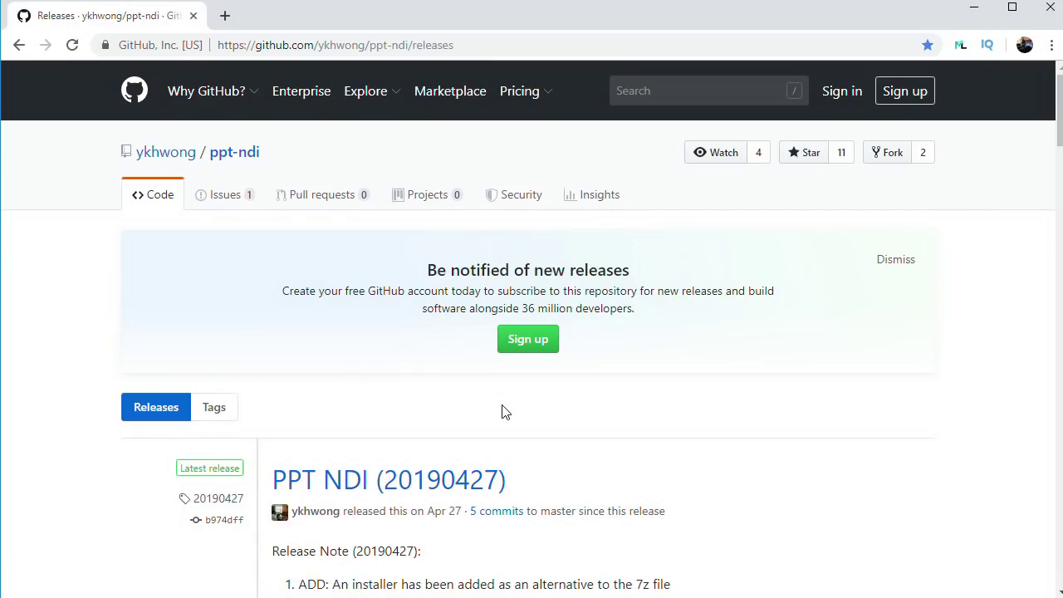
scroll(505, 411, "down", 8)
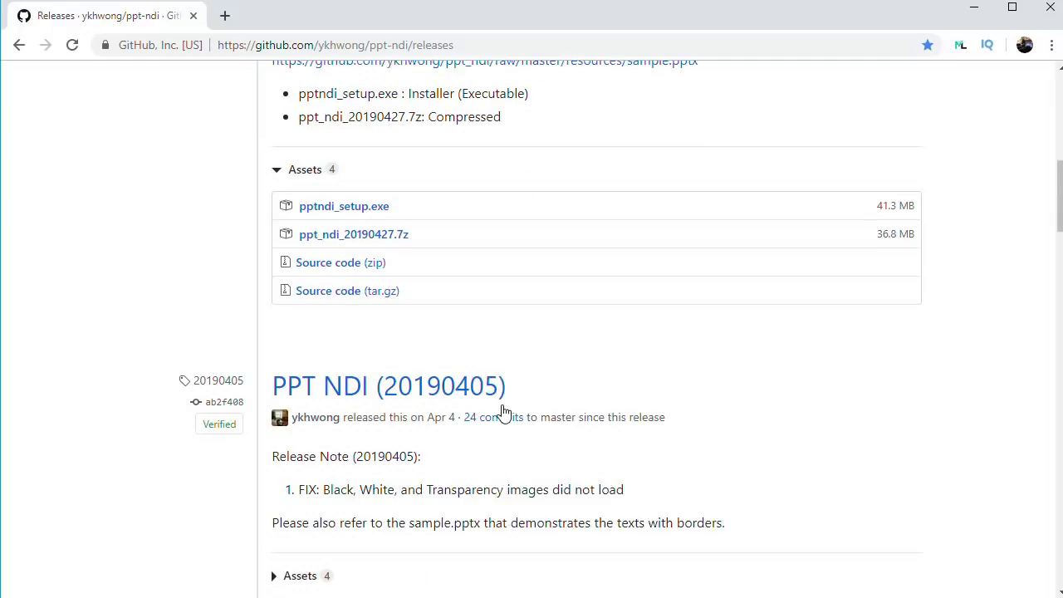
left_click(357, 190)
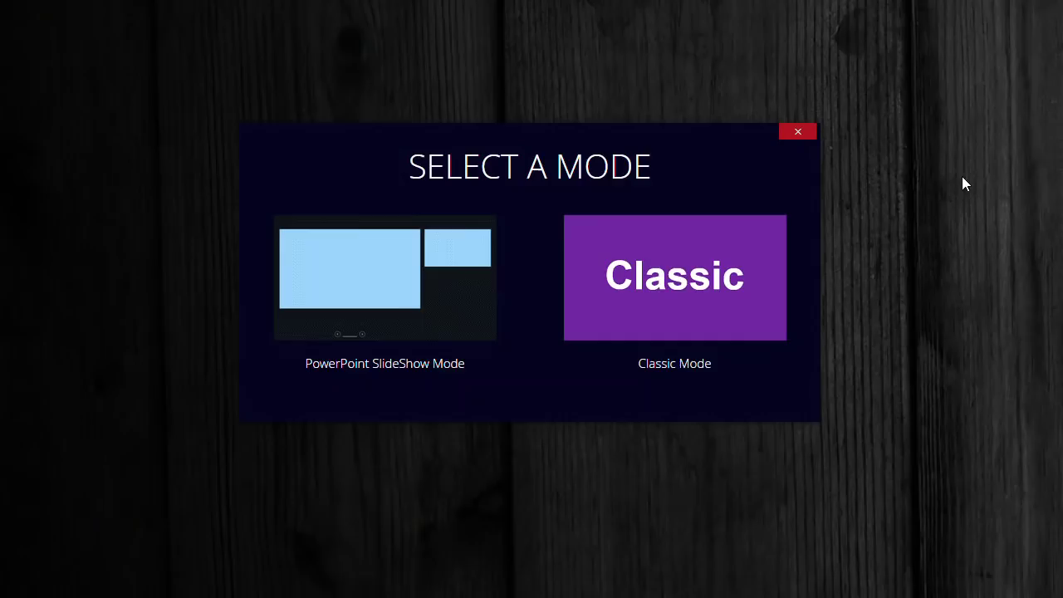
- Start PPT NDI in Classic mode and create a new OBS NDI source named PPT DSK
left_click(679, 282)
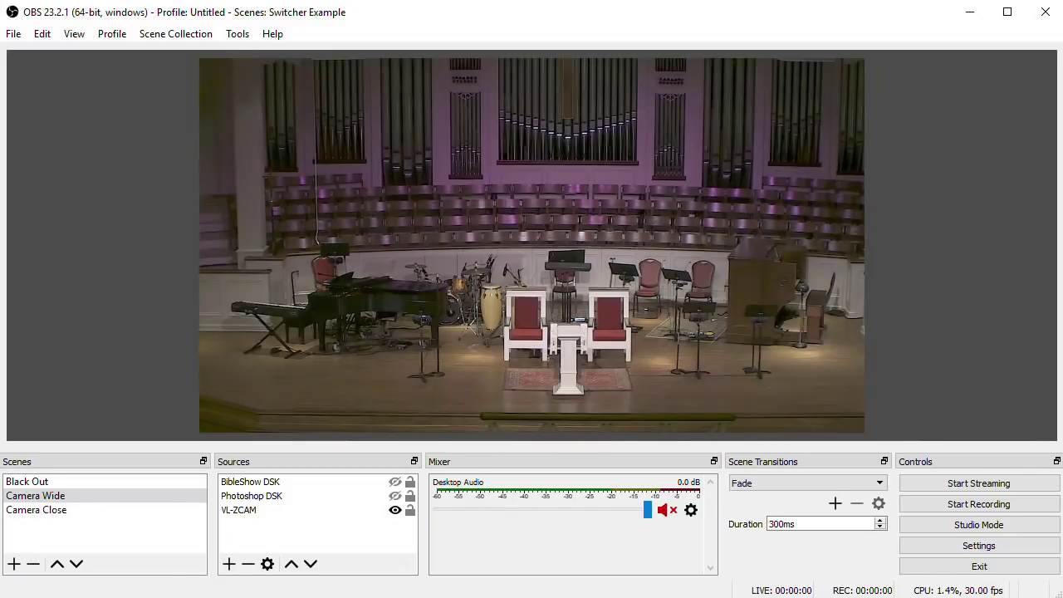
left_click(229, 564)
left_click(278, 414)
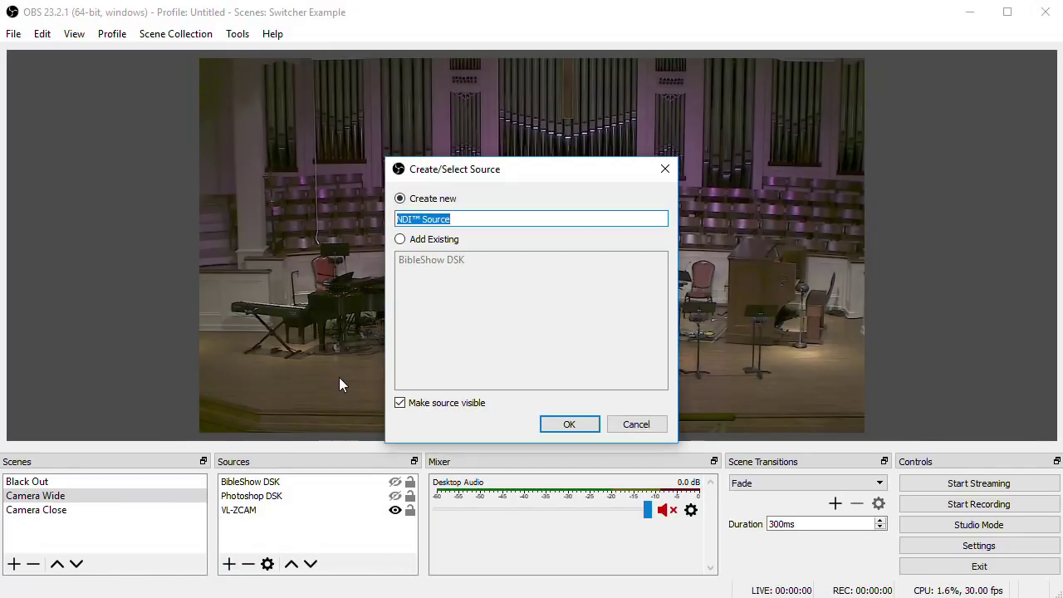
type("PPTN")
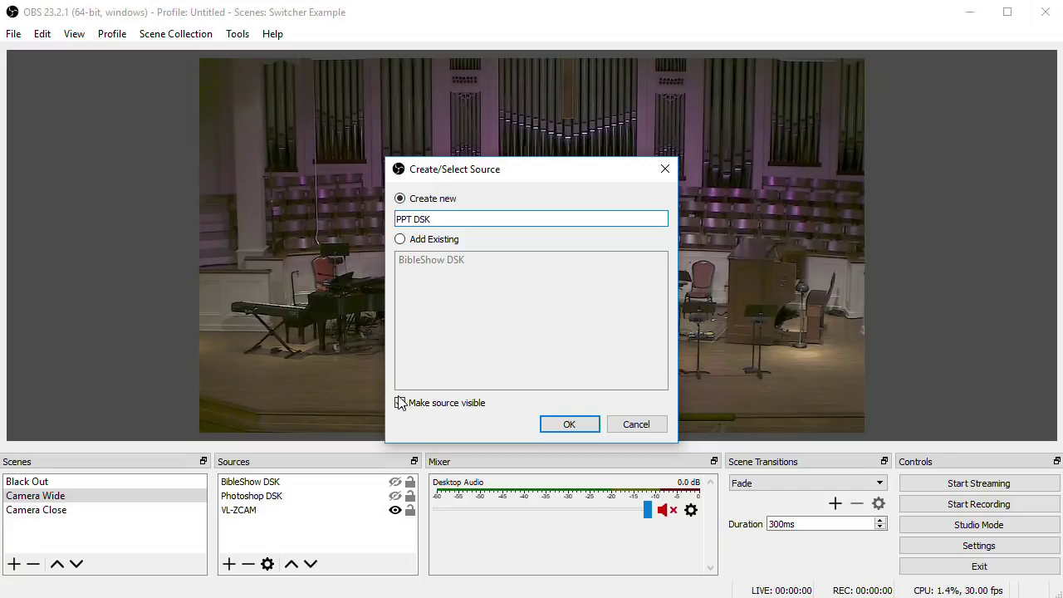
left_click(566, 423)
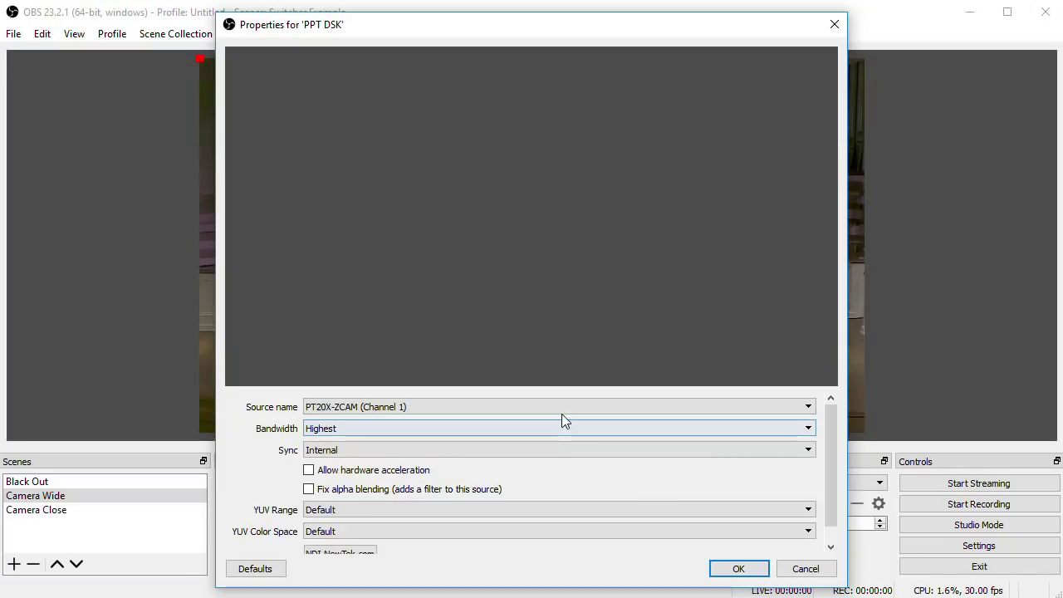
- Set the PPT DSK source to the PPTNDI feed and save its properties
left_click(561, 408)
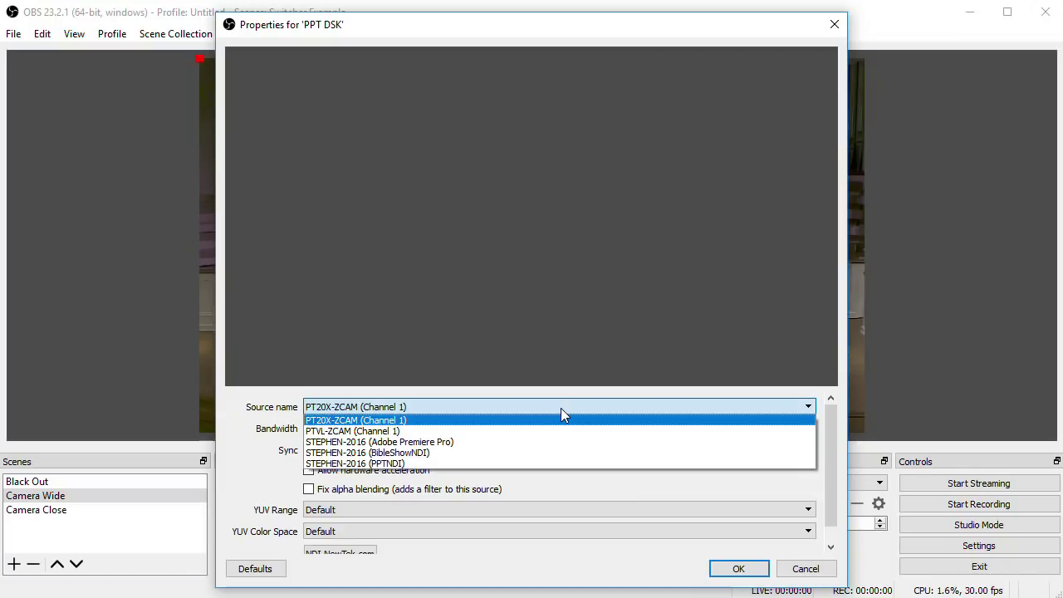
left_click(381, 466)
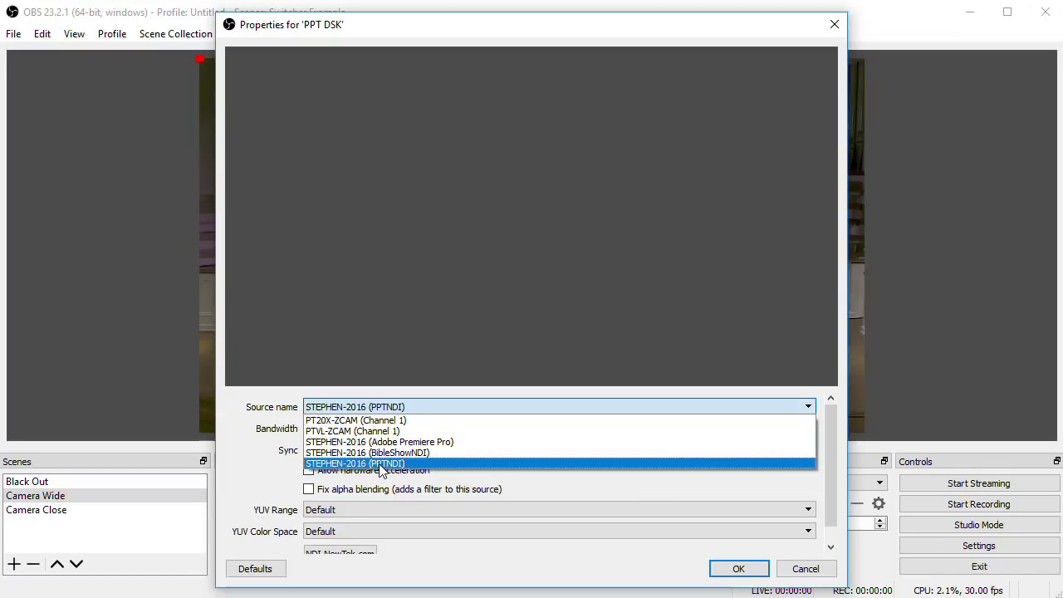
left_click(736, 569)
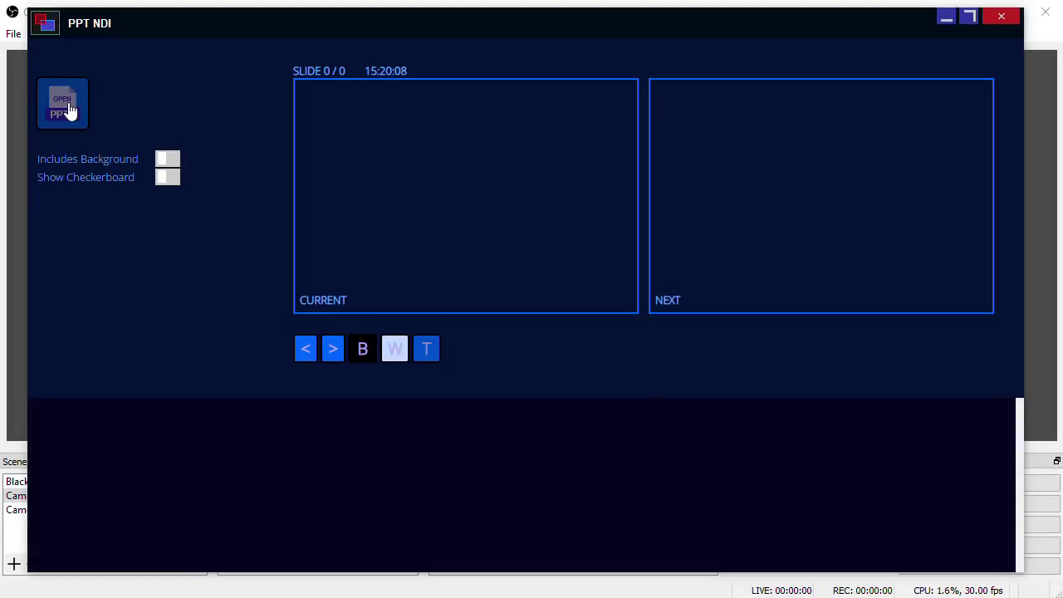
- Load DSK PPT File.pptx into PPT NDI
left_click(68, 105)
scroll(100, 125, "up", 1)
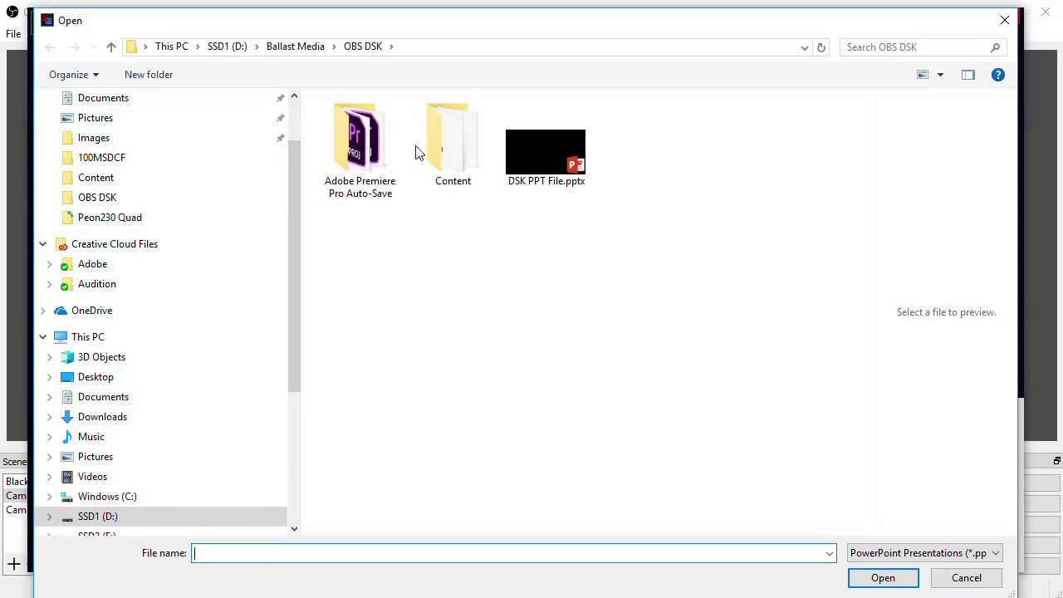
double_click(541, 162)
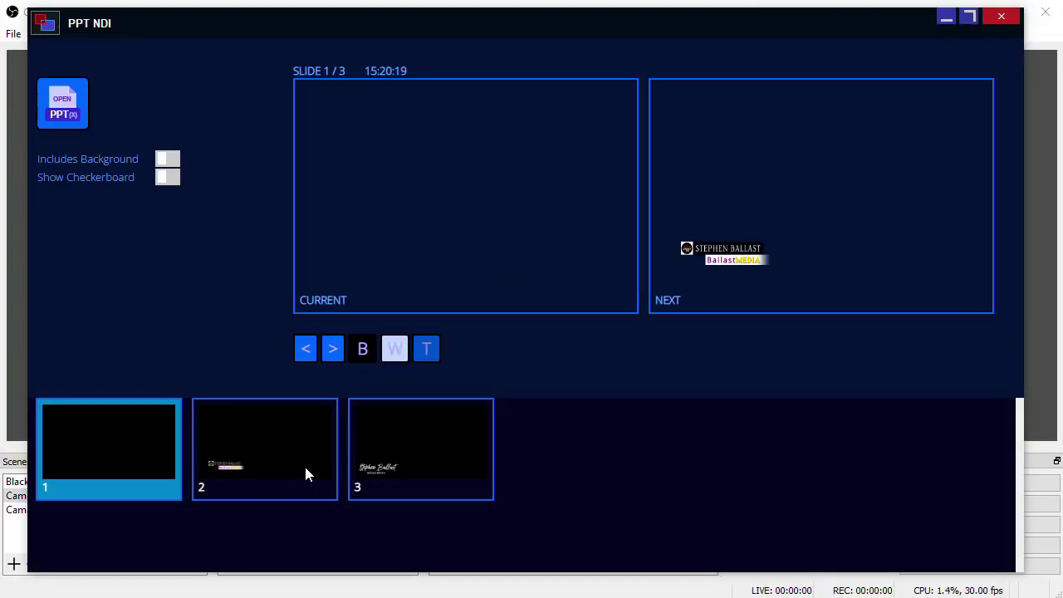
- Test slides 2, 3 and 2 over the OBS feed, ending on blank slide 1
left_click(244, 446)
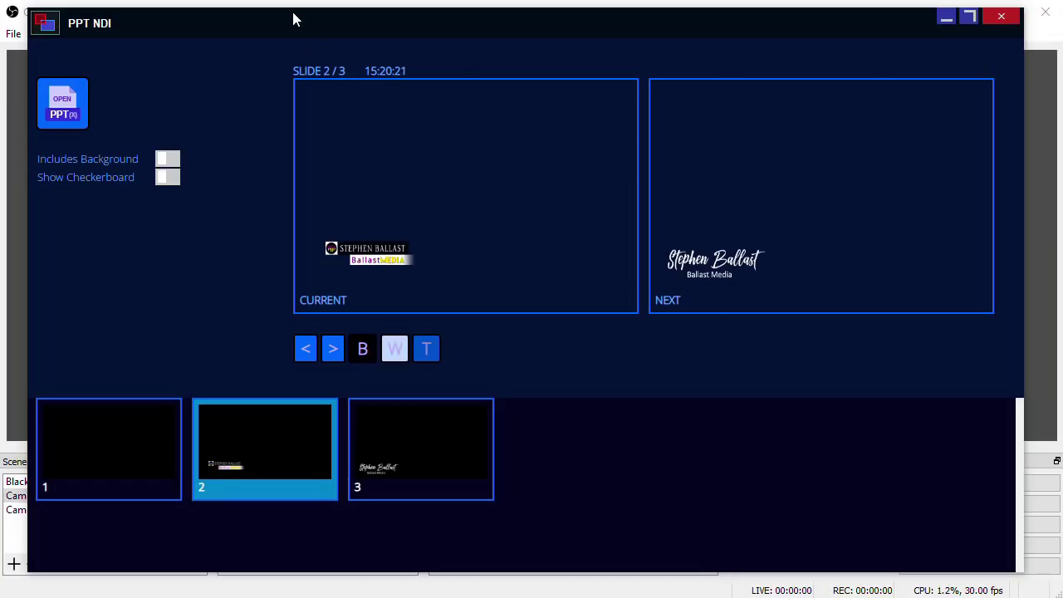
left_click_drag(293, 14, 888, 30)
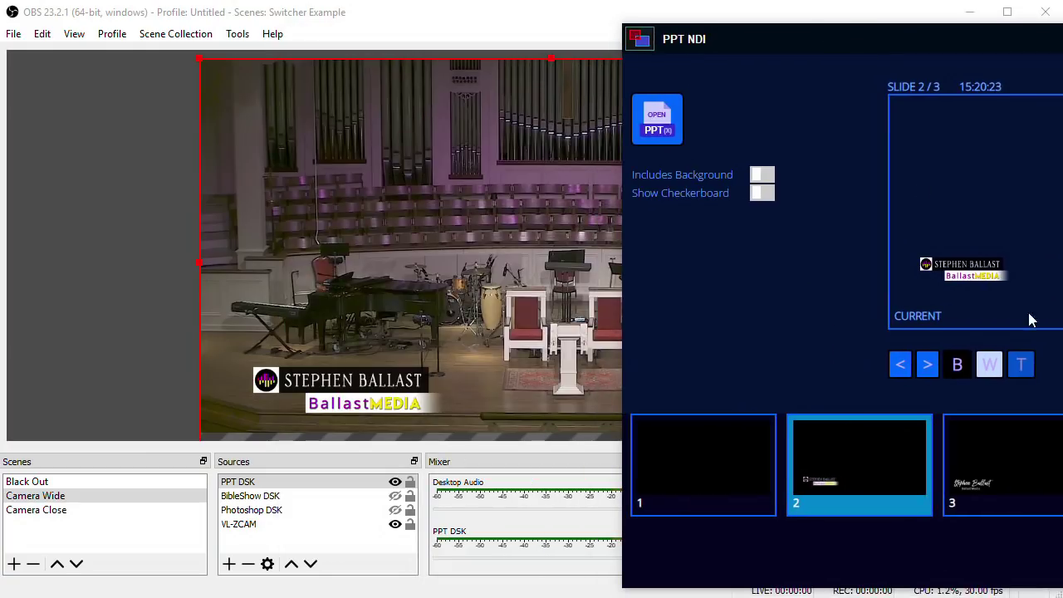
left_click(1002, 464)
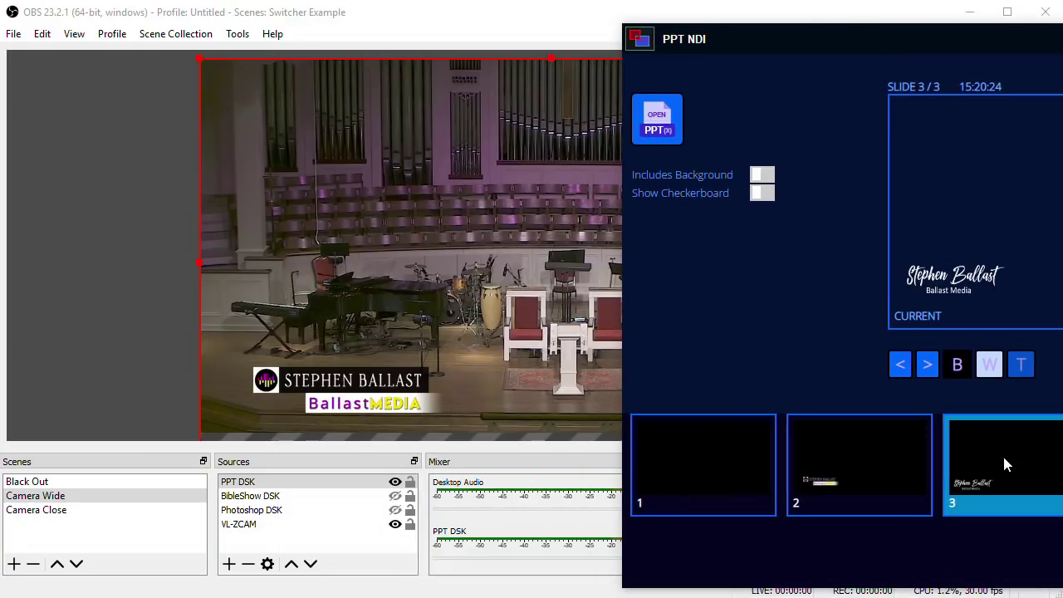
left_click(856, 452)
left_click(713, 453)
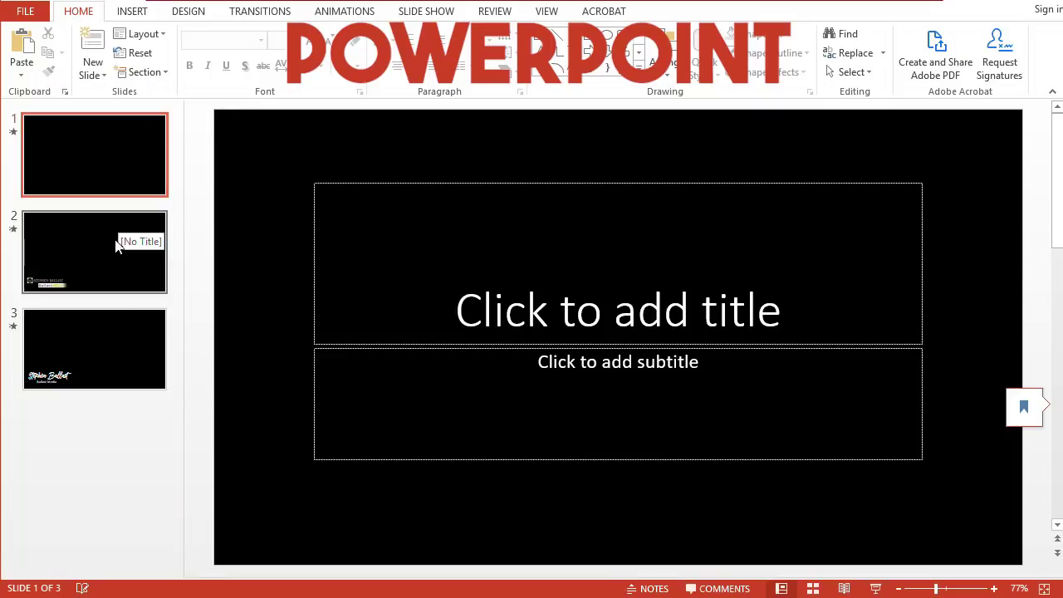
- Review slides 2 and 3, selecting the logo lower third on slide 2
left_click(117, 246)
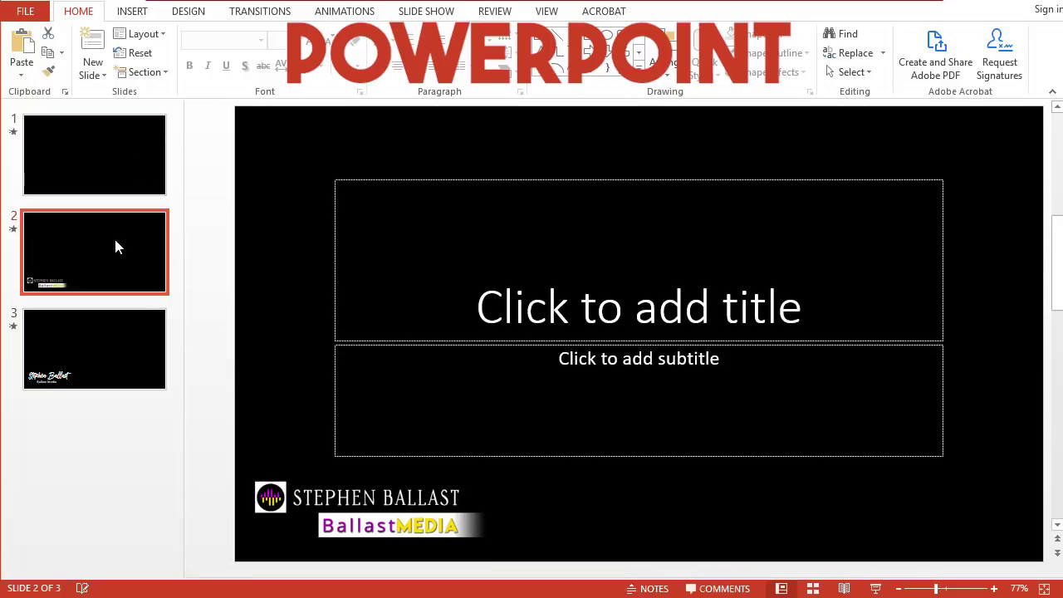
left_click(376, 513)
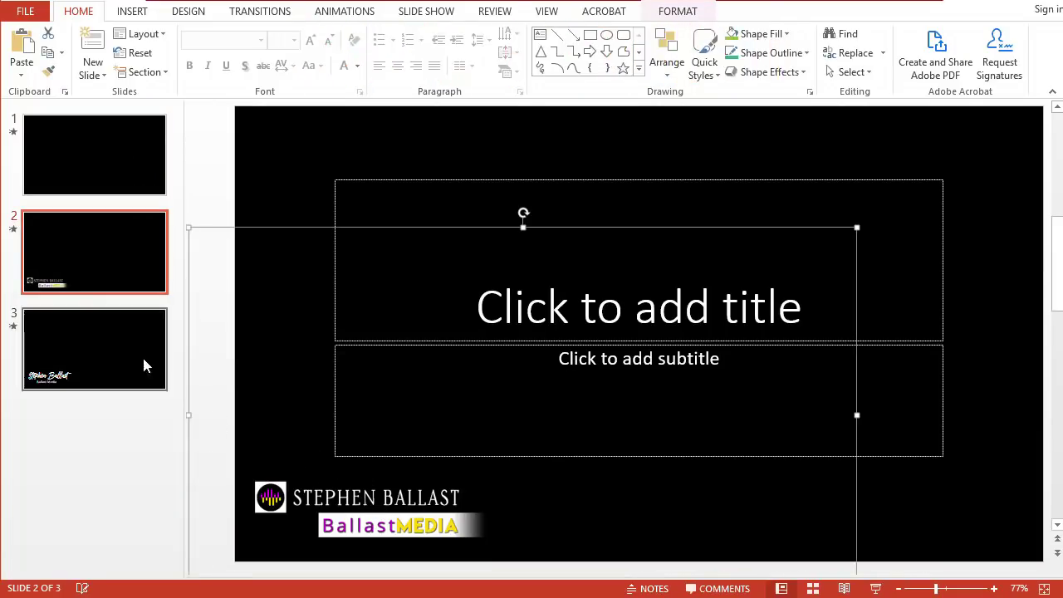
left_click(118, 356)
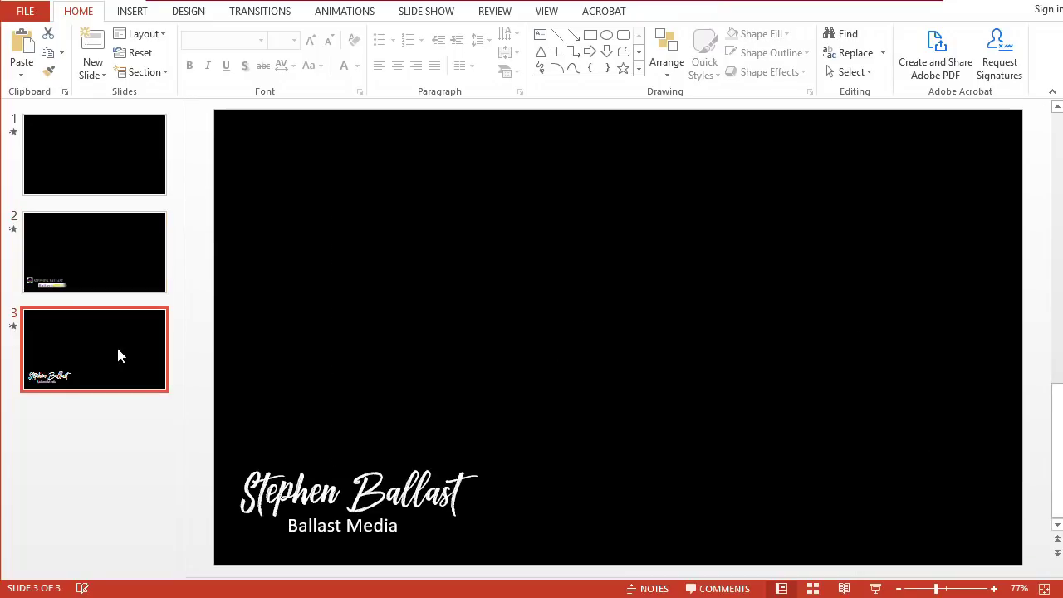
- Replace the name on slide 3 with 'Some Other Person'
left_click(354, 495)
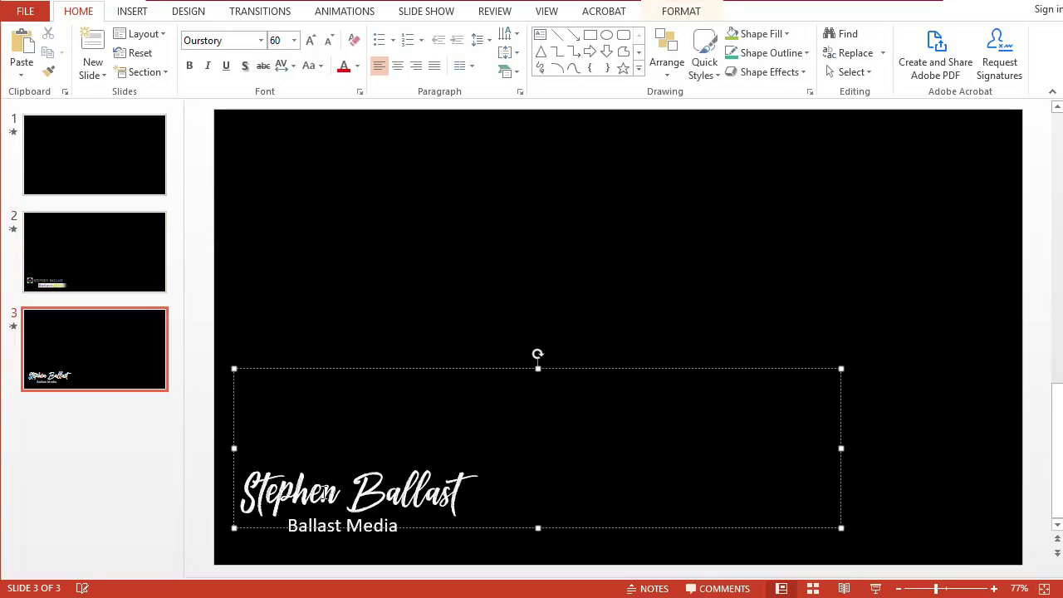
left_click_drag(241, 494, 470, 498)
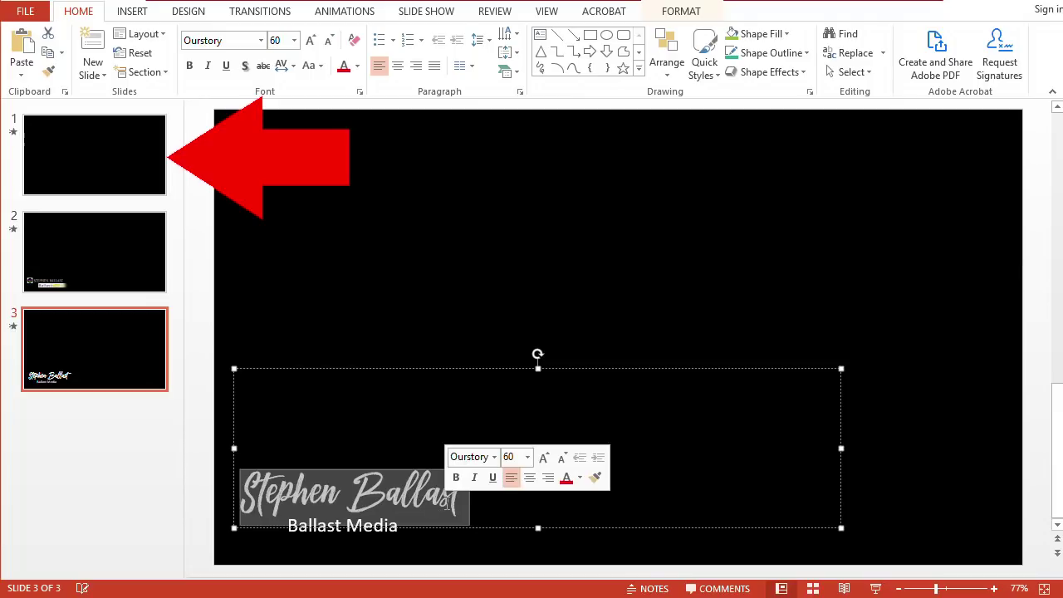
type("Some Other O")
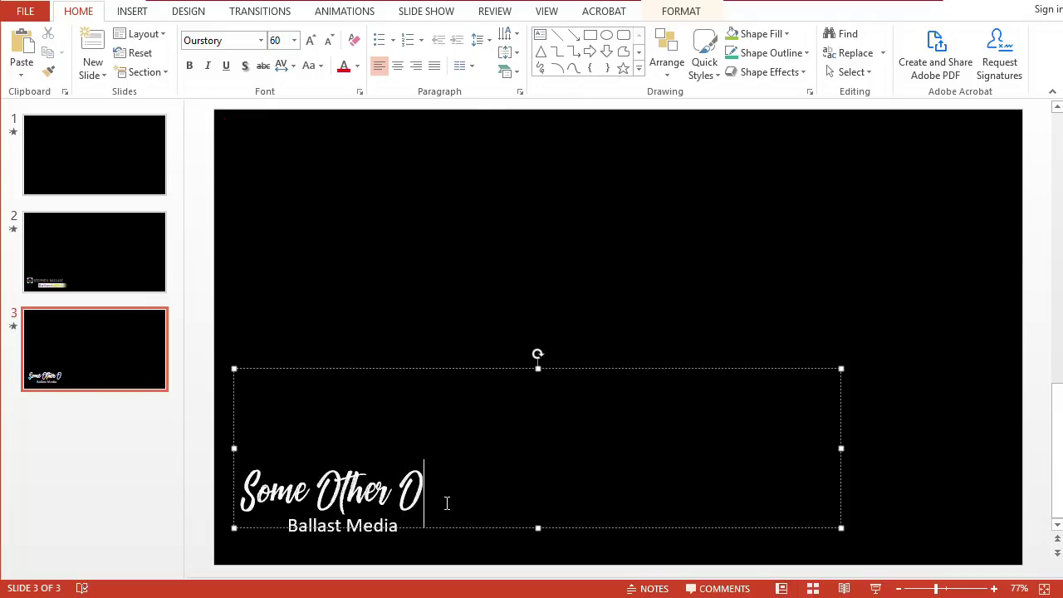
key("BackSpace")
type("Person")
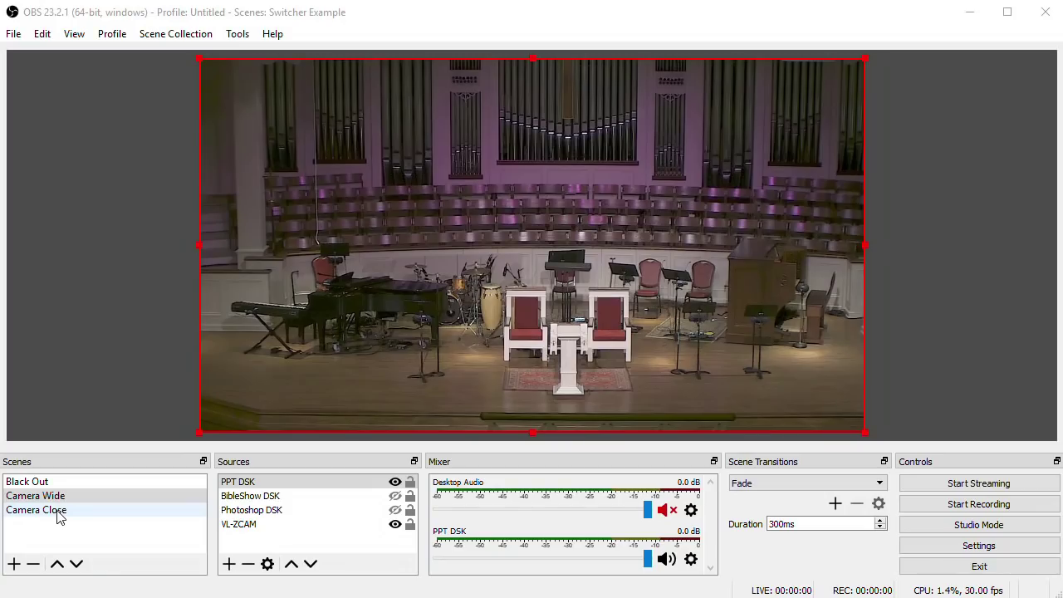
- Add the existing PPT DSK NDI source to the Camera Close scene
left_click(60, 510)
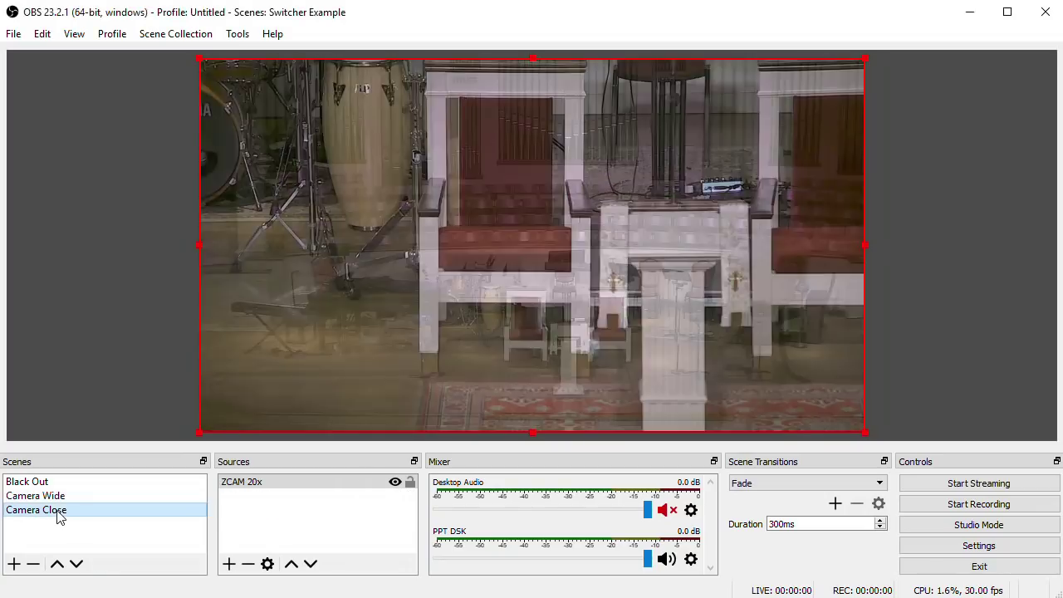
left_click(229, 564)
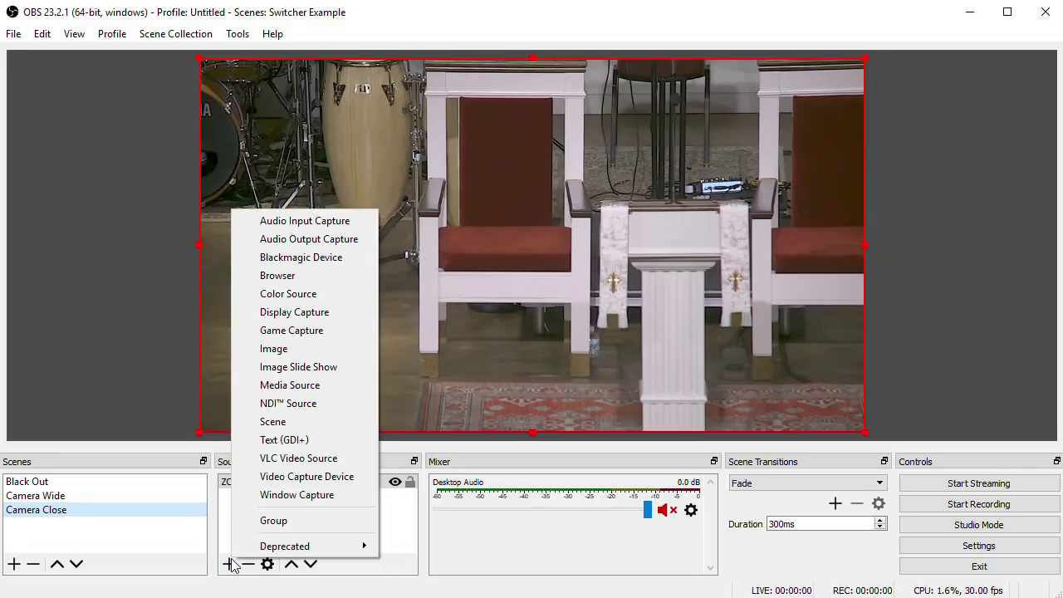
left_click(279, 409)
left_click(401, 240)
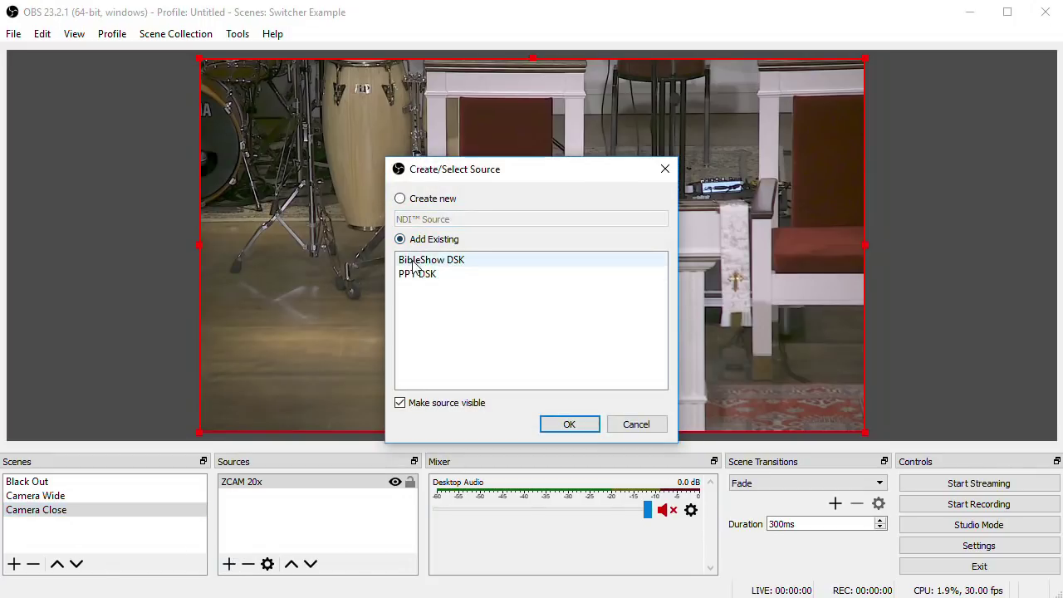
left_click(419, 275)
left_click(559, 423)
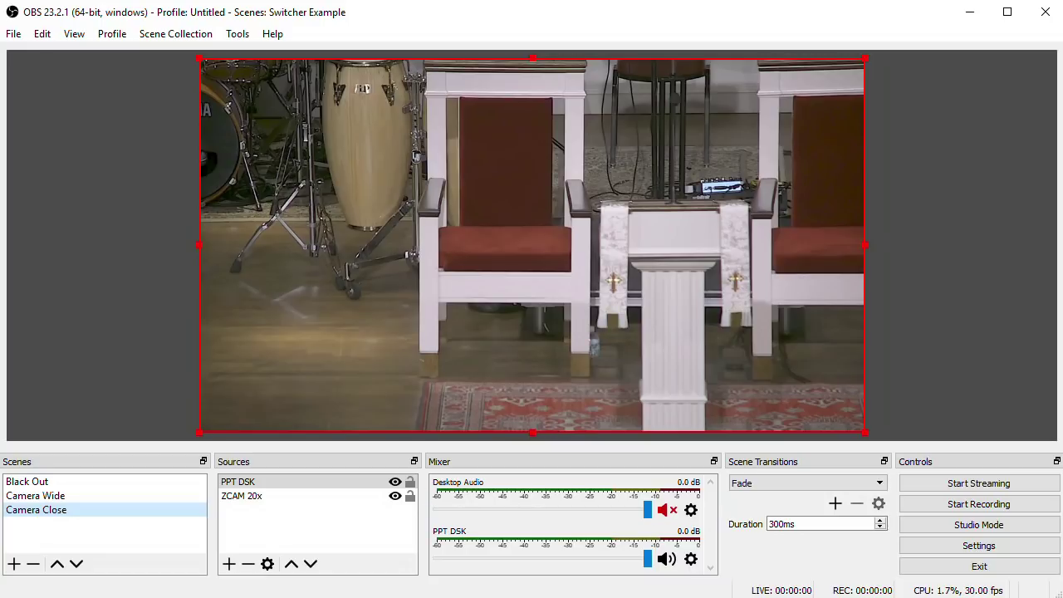
- Test slides 2 and 3 on Camera Close and Camera Wide, then clear with blank slide 1
key("alt+Tab")
left_click(858, 472)
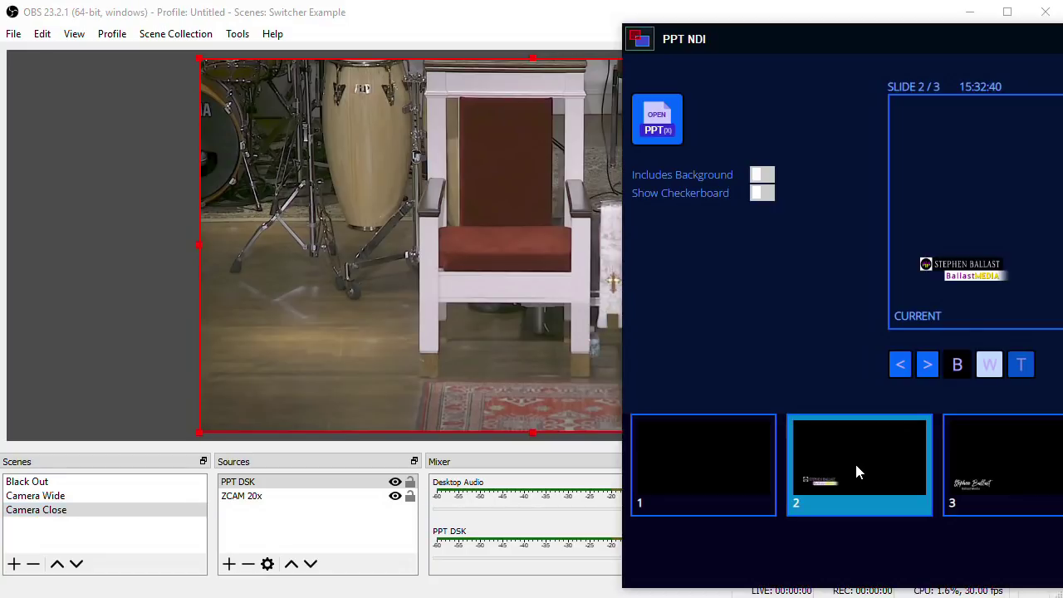
left_click(996, 471)
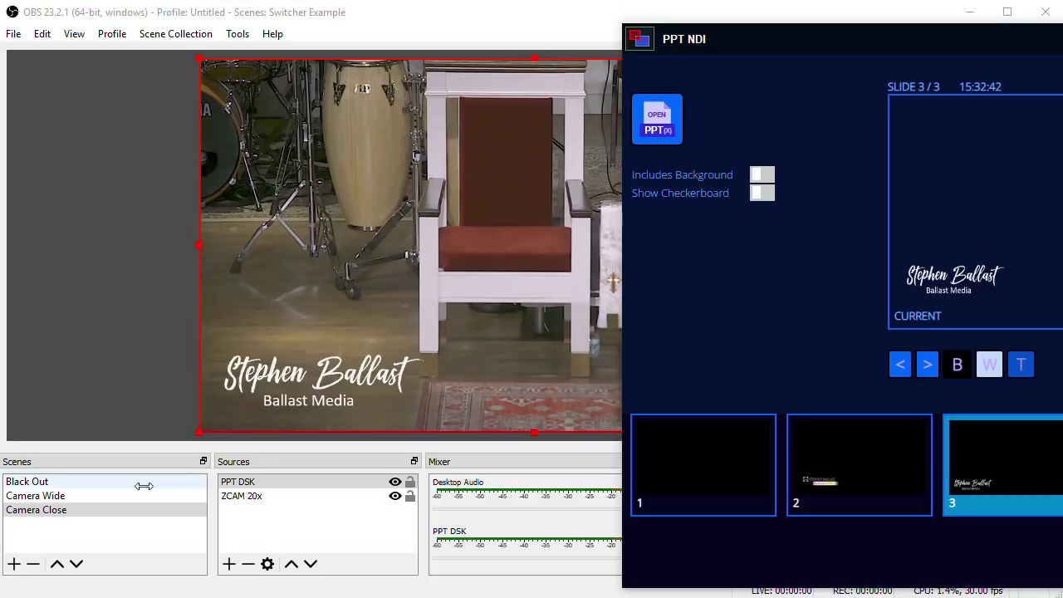
left_click(56, 496)
key("alt+Tab")
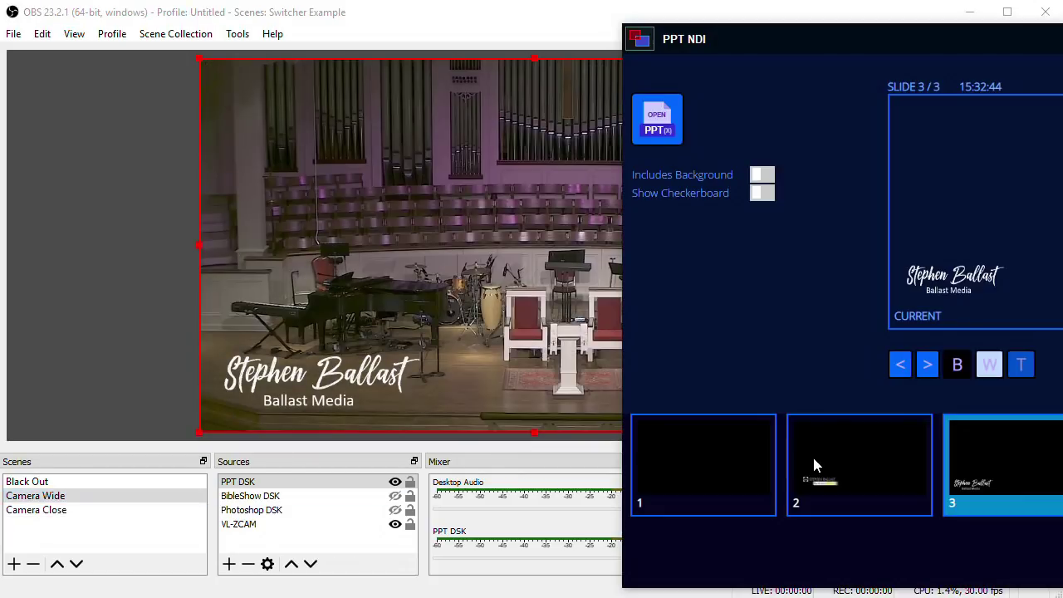
left_click(812, 465)
left_click(731, 461)
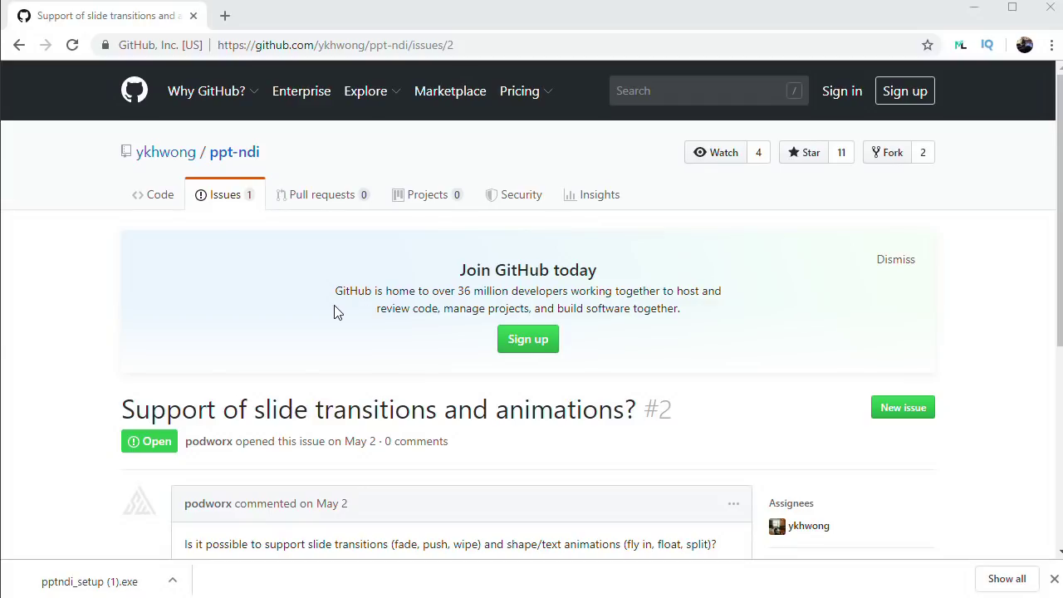
- Scroll down ppt-ndi issue #2 to read the transitions and animations question
scroll(336, 311, "down", 3)
scroll(336, 311, "down", 1)
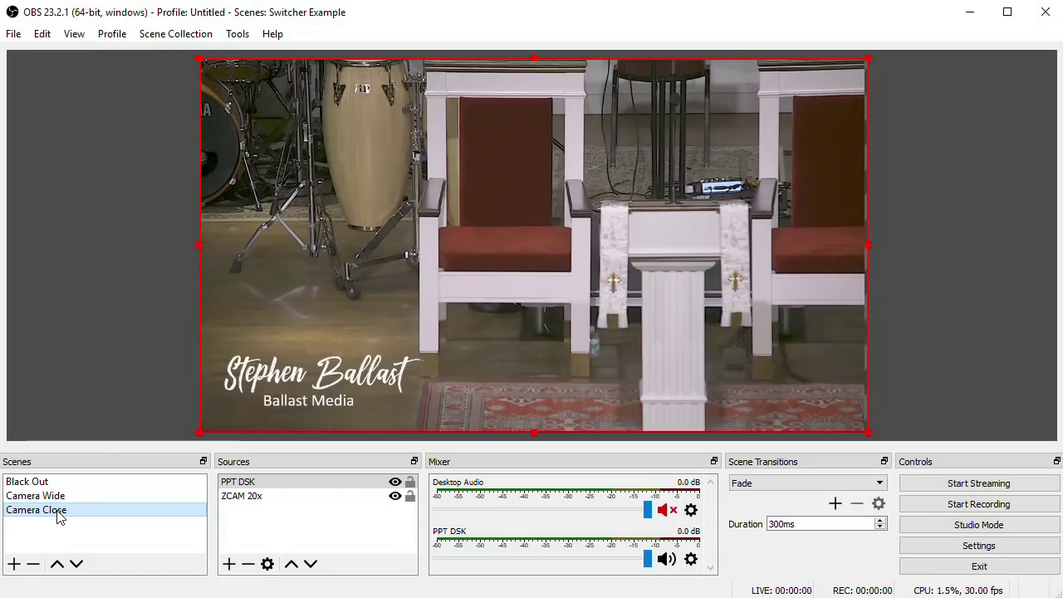
- Duplicate Camera Close as Camera Close 2, hide its PPT DSK overlay, and compare both scenes
right_click(61, 510)
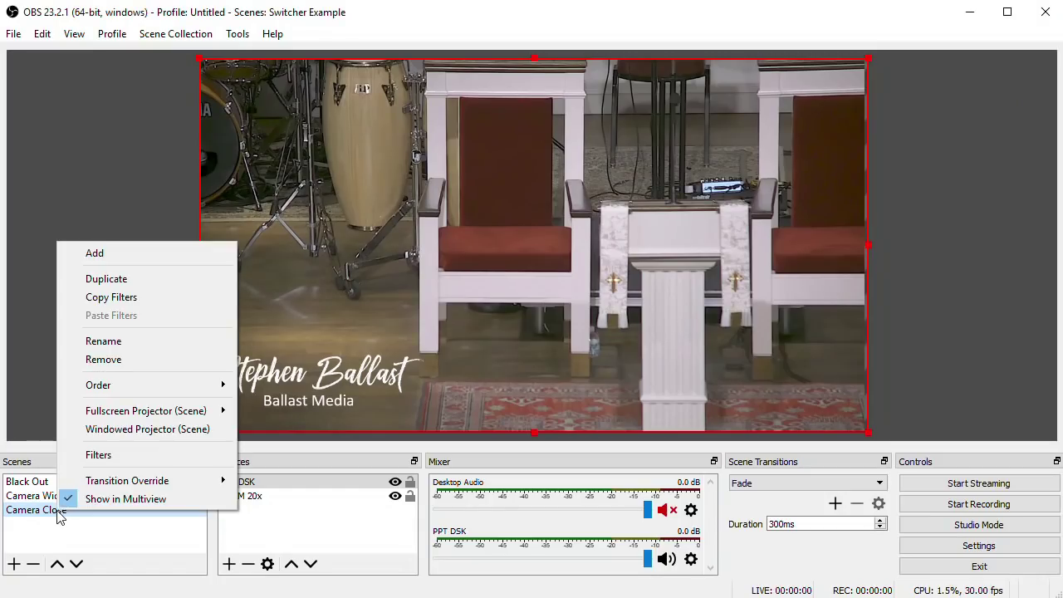
left_click(106, 280)
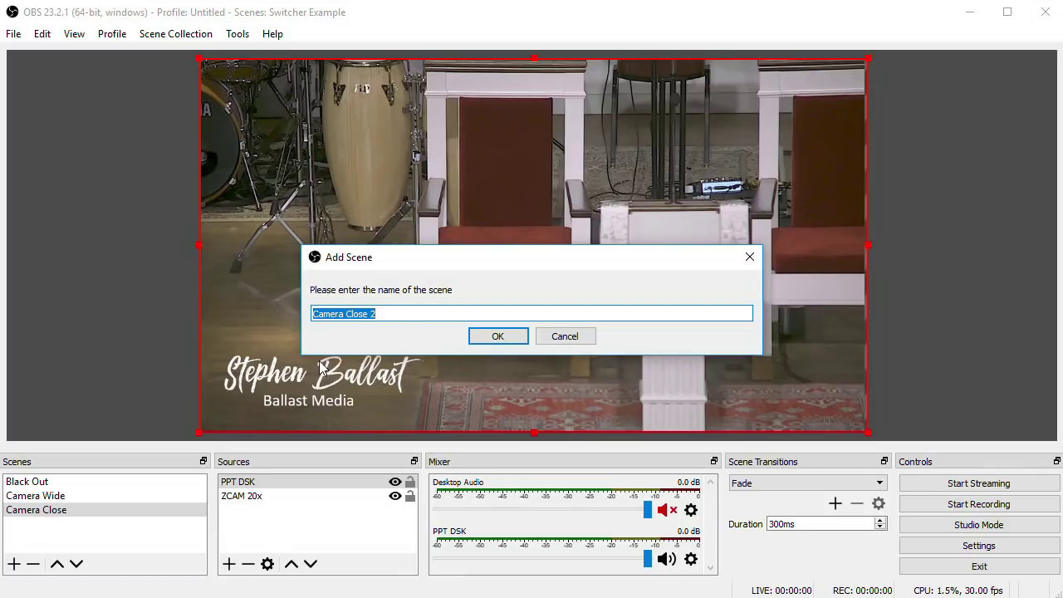
left_click(490, 336)
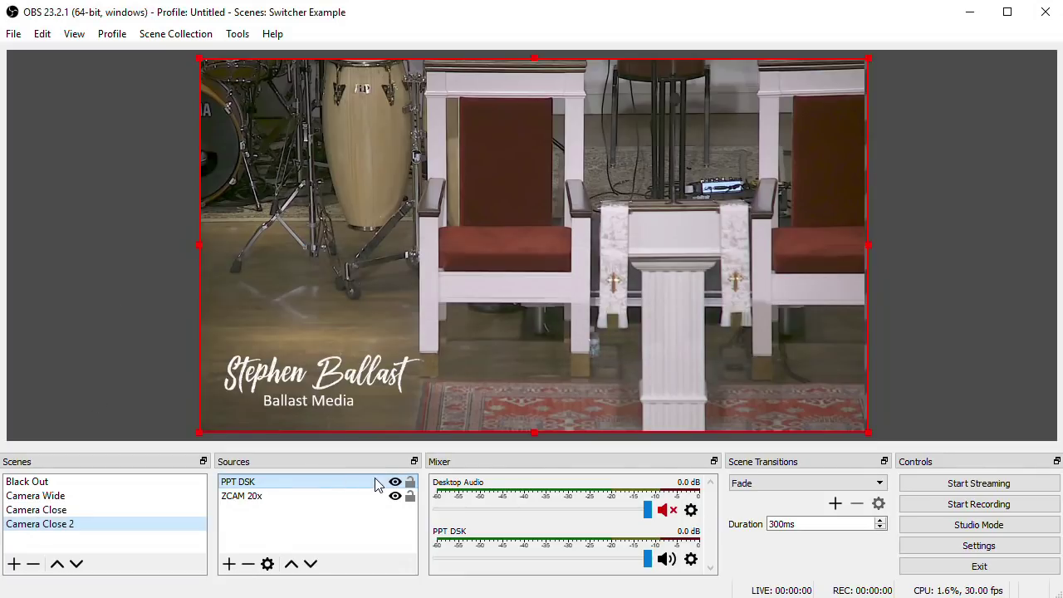
left_click(395, 482)
key("Up")
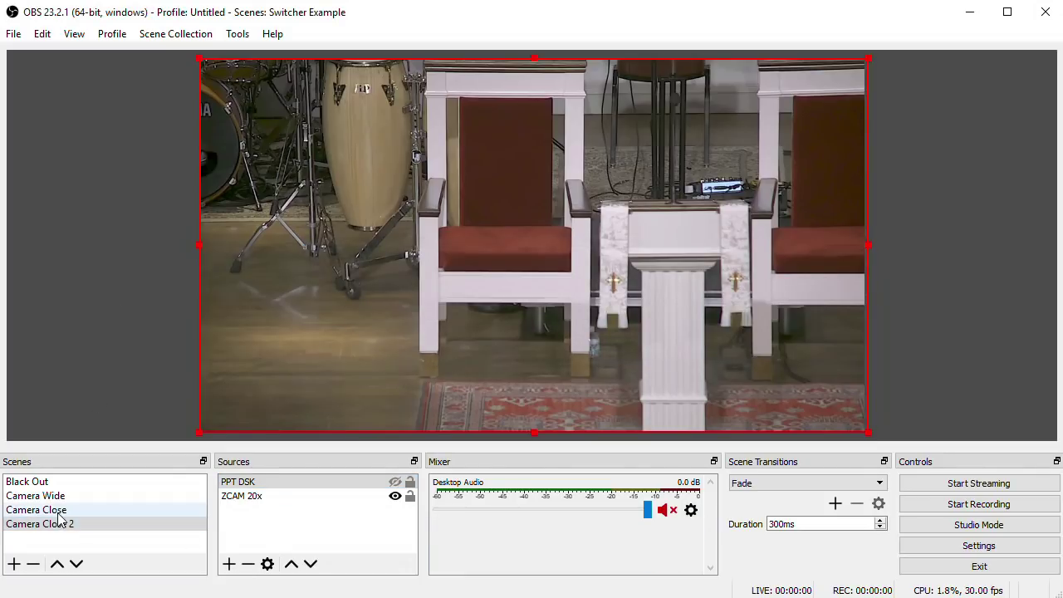
left_click(60, 526)
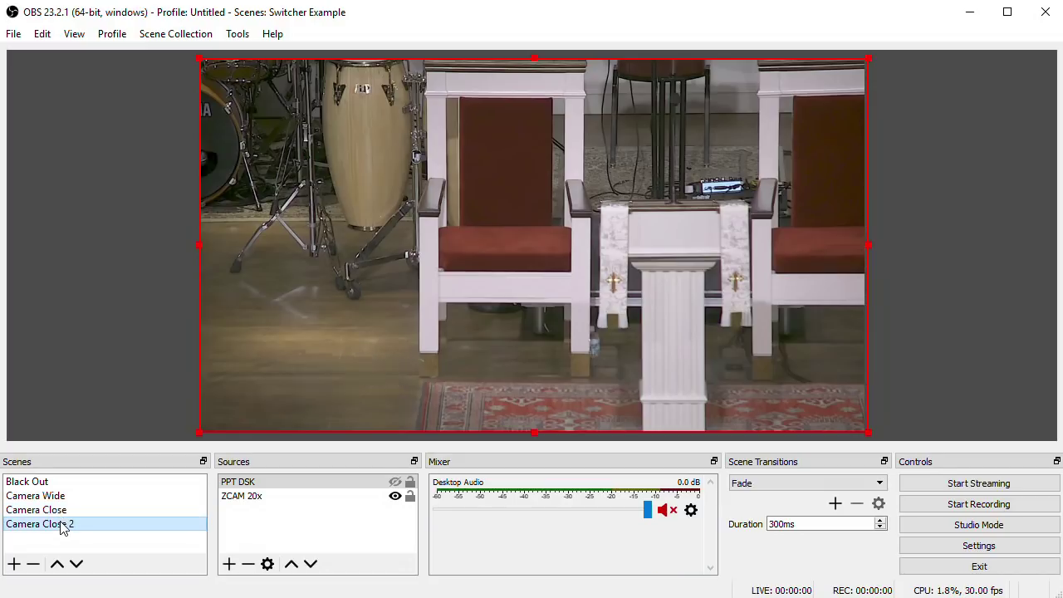